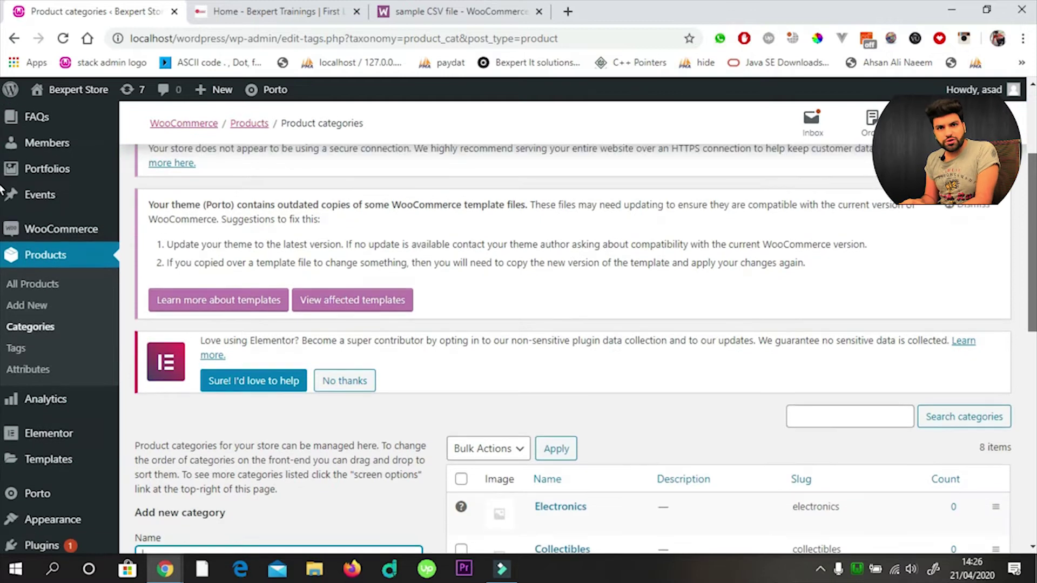
Look over the existing product categories and the form for adding a new category
{"action": "scroll", "coordinate": [2, 190], "scroll_direction": "down", "scroll_amount": 6}
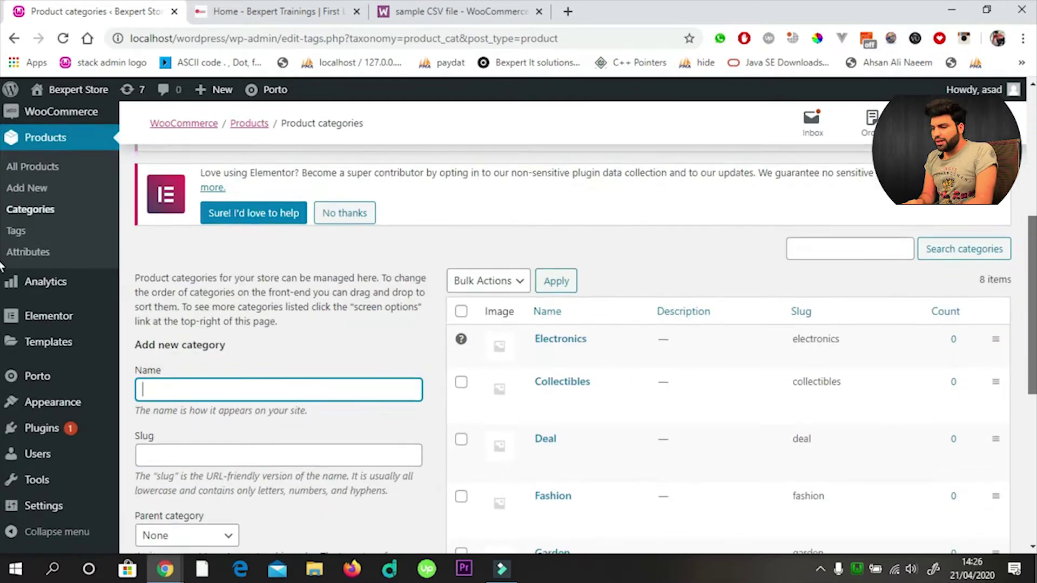
{"action": "scroll", "coordinate": [1, 320], "scroll_direction": "down", "scroll_amount": 1}
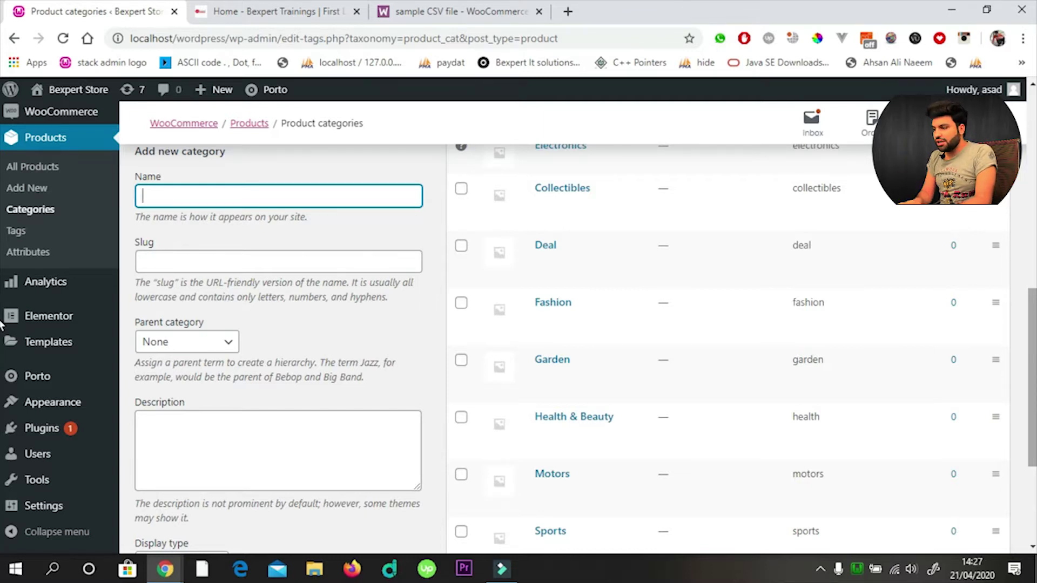
{"action": "scroll", "coordinate": [1, 324], "scroll_direction": "up", "scroll_amount": 2}
{"action": "scroll", "coordinate": [1, 324], "scroll_direction": "down", "scroll_amount": 3}
{"action": "scroll", "coordinate": [1, 324], "scroll_direction": "up", "scroll_amount": 3}
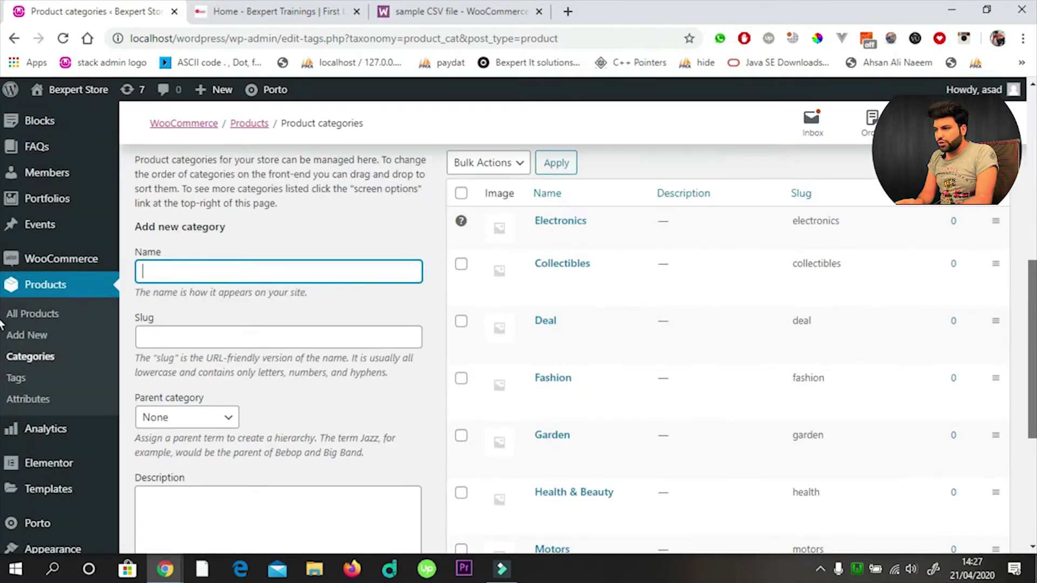
{"action": "scroll", "coordinate": [1, 324], "scroll_direction": "up", "scroll_amount": 1}
Load the ebay.com home page in a new browser tab
{"action": "left_click", "coordinate": [566, 11]}
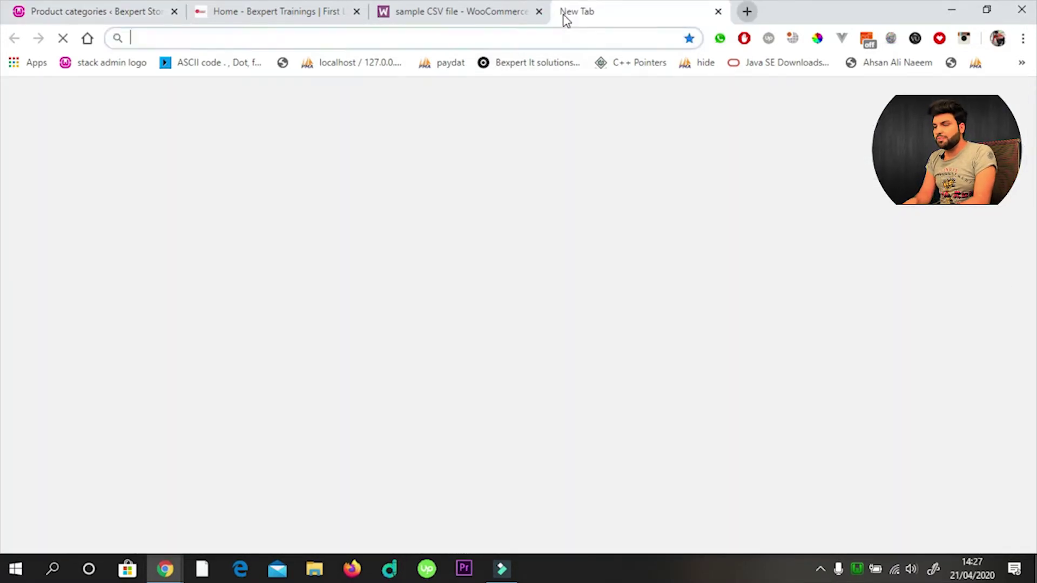
{"action": "type", "text": "eb"}
{"action": "key", "text": "Return"}
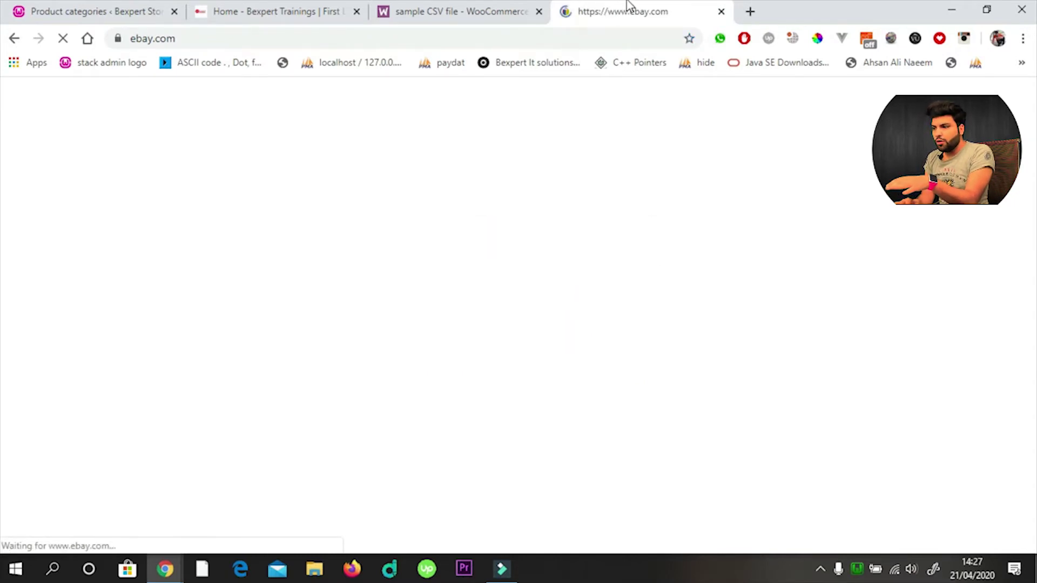
Compare the store's product category list with the categories in eBay's navigation bar
{"action": "left_click", "coordinate": [51, 11]}
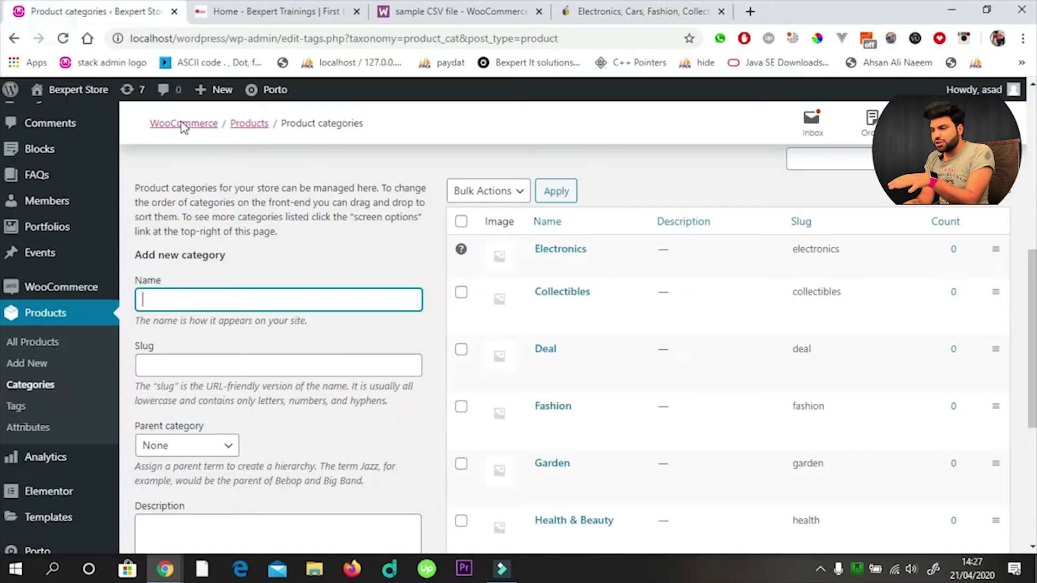
{"action": "scroll", "coordinate": [2, 297], "scroll_direction": "down", "scroll_amount": 3}
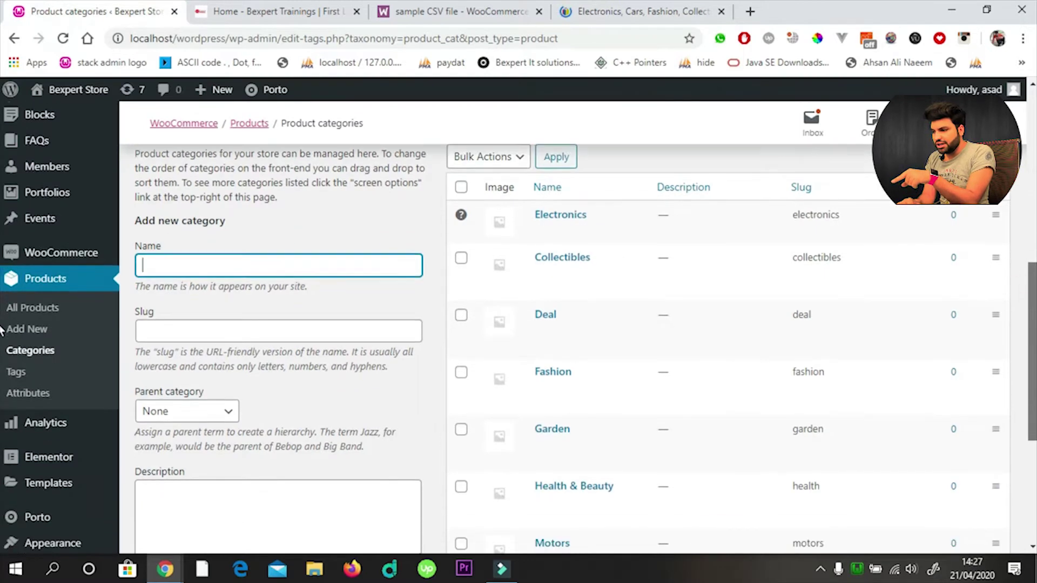
{"action": "scroll", "coordinate": [2, 356], "scroll_direction": "down", "scroll_amount": 3}
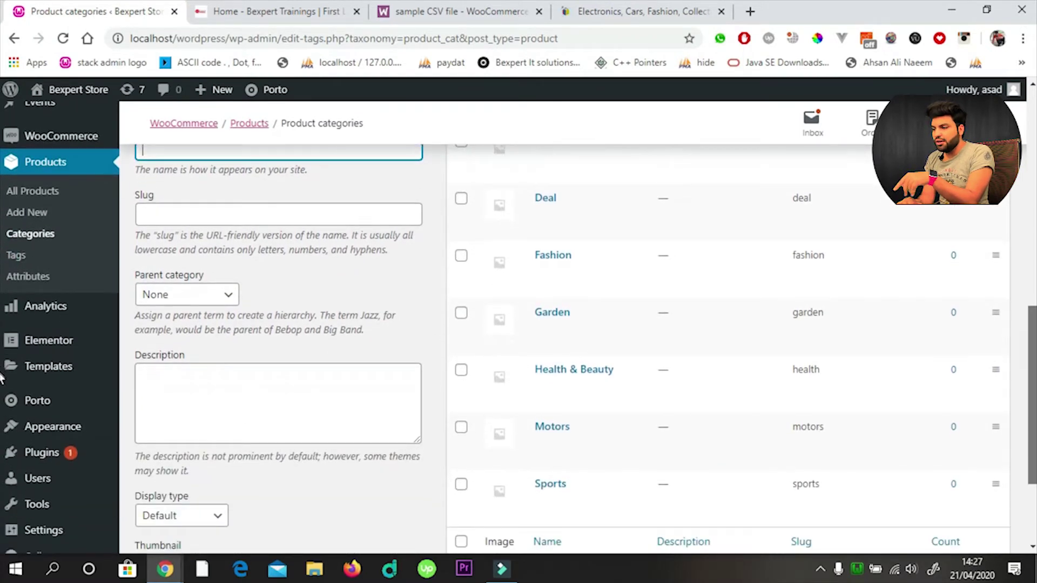
{"action": "left_click", "coordinate": [708, 12]}
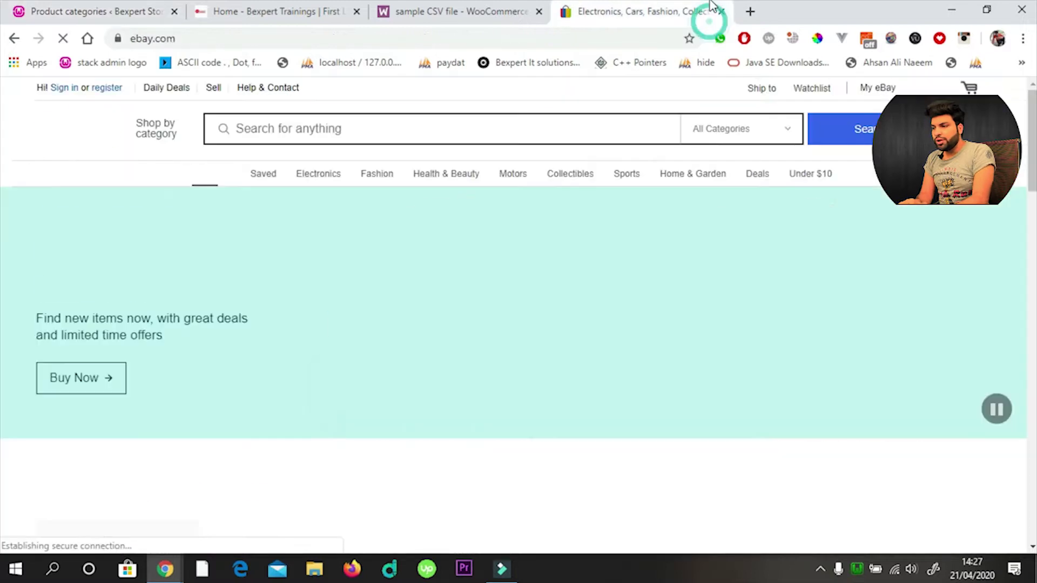
Check the current navigation menu of the store's front page in the incognito window, then return to the main browser window
{"action": "left_click", "coordinate": [166, 569]}
{"action": "left_click", "coordinate": [227, 536]}
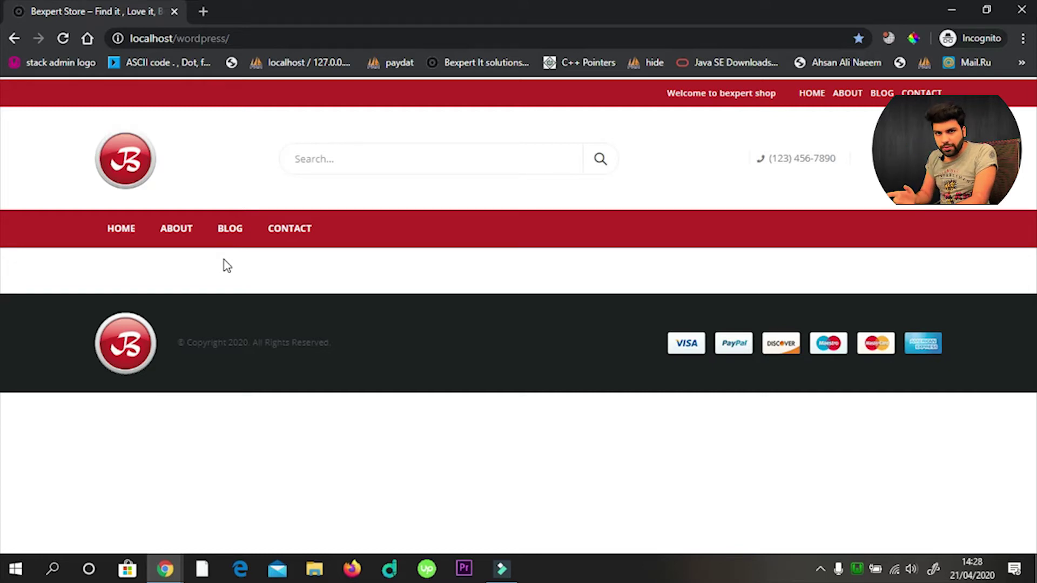
{"action": "key", "text": "alt+Tab"}
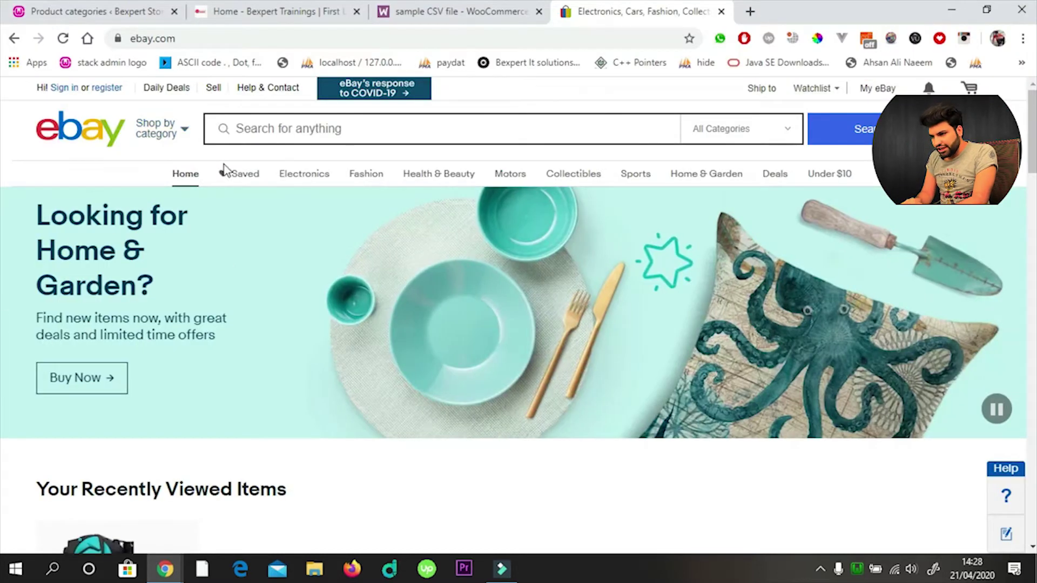
Return to the WordPress admin and open the navigation menu editor
{"action": "left_click", "coordinate": [20, 11]}
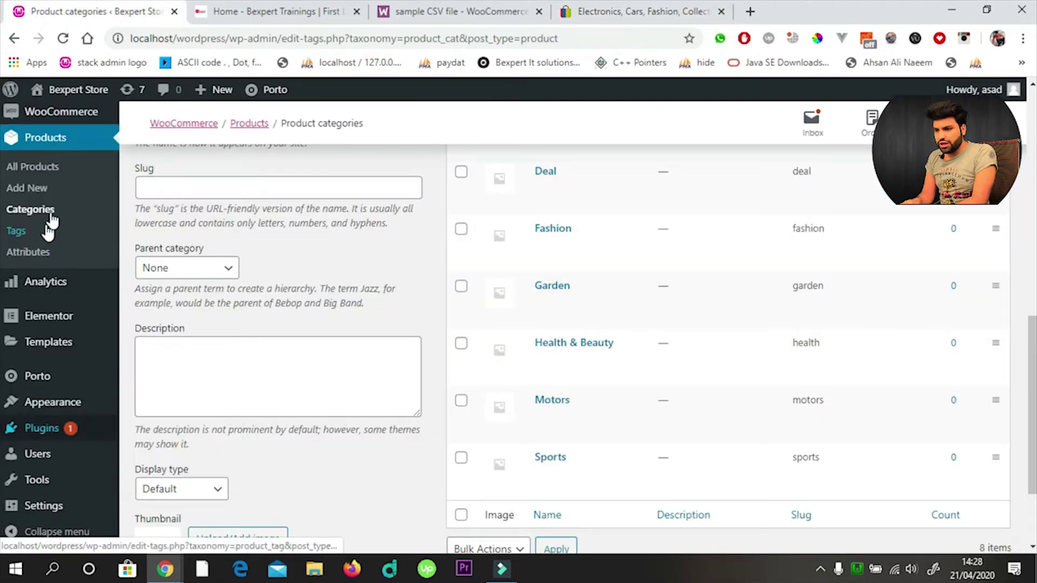
{"action": "mouse_move", "coordinate": [69, 413]}
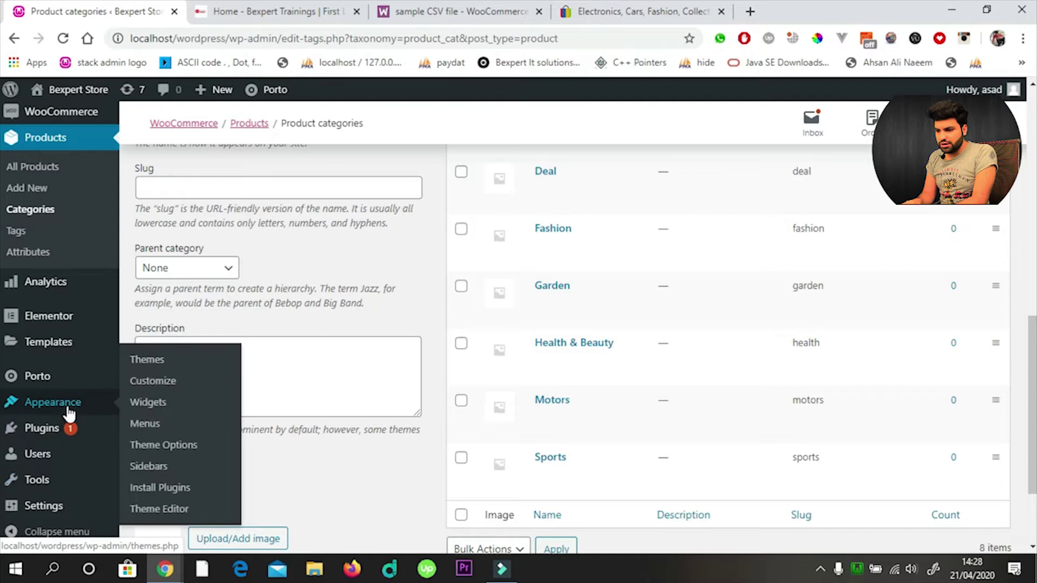
{"action": "left_click", "coordinate": [155, 426]}
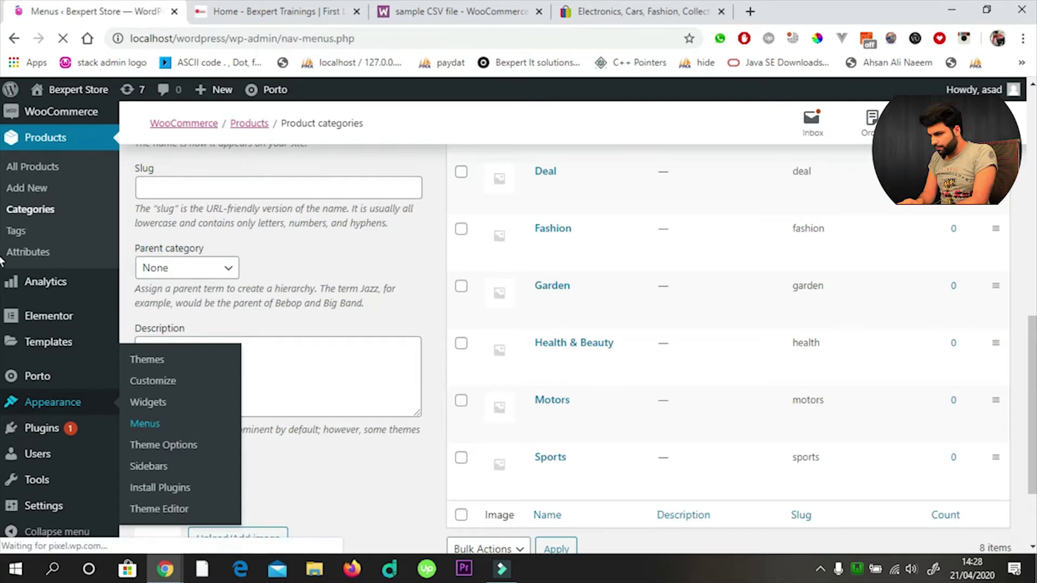
Remove the Contact page item from the main menu structure
{"action": "scroll", "coordinate": [1, 263], "scroll_direction": "down", "scroll_amount": 8}
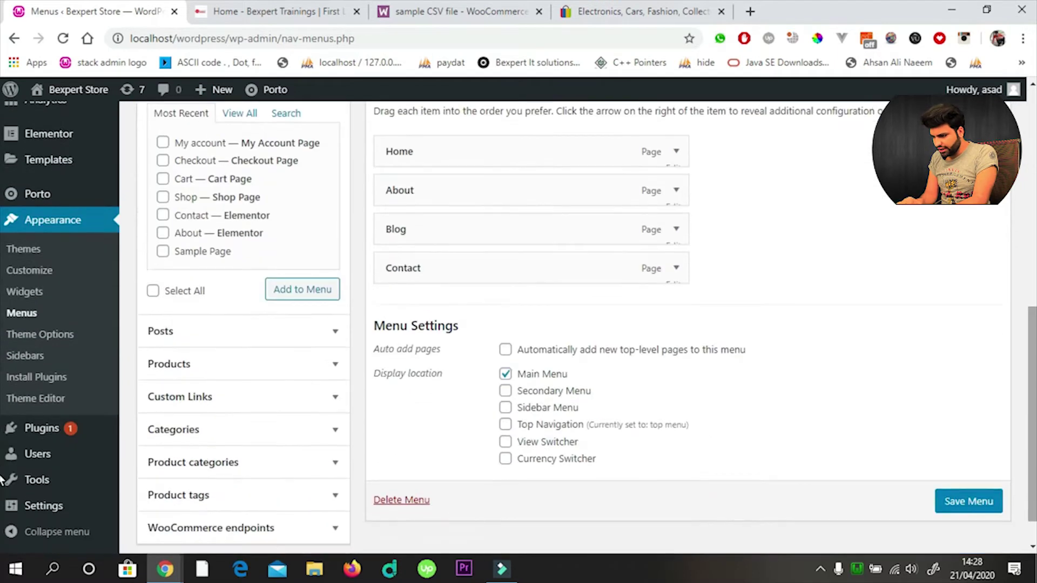
{"action": "left_click", "coordinate": [676, 269]}
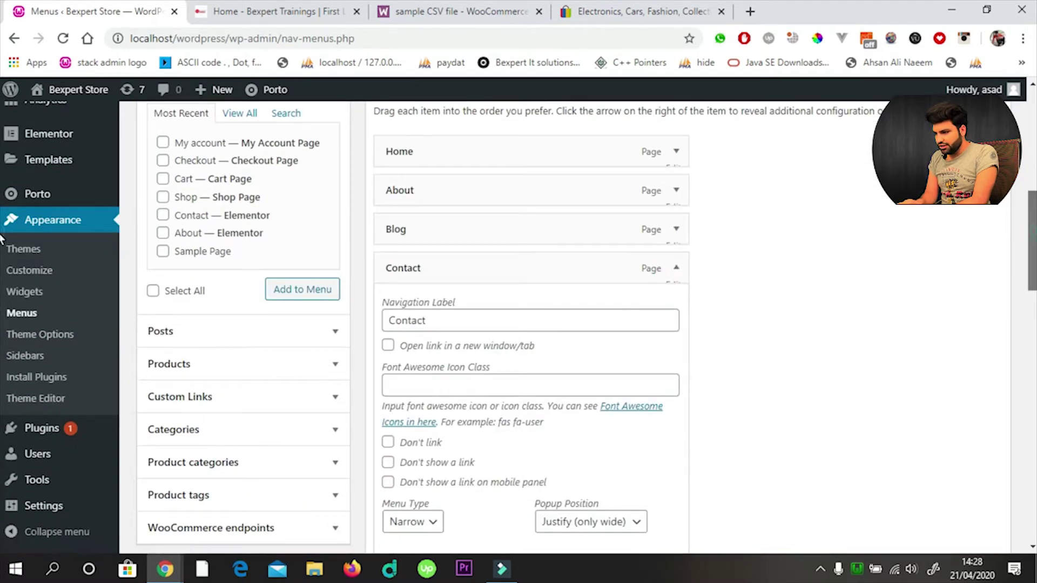
{"action": "scroll", "coordinate": [1031, 243], "scroll_direction": "down", "scroll_amount": 4}
{"action": "scroll", "coordinate": [2, 302], "scroll_direction": "down", "scroll_amount": 7}
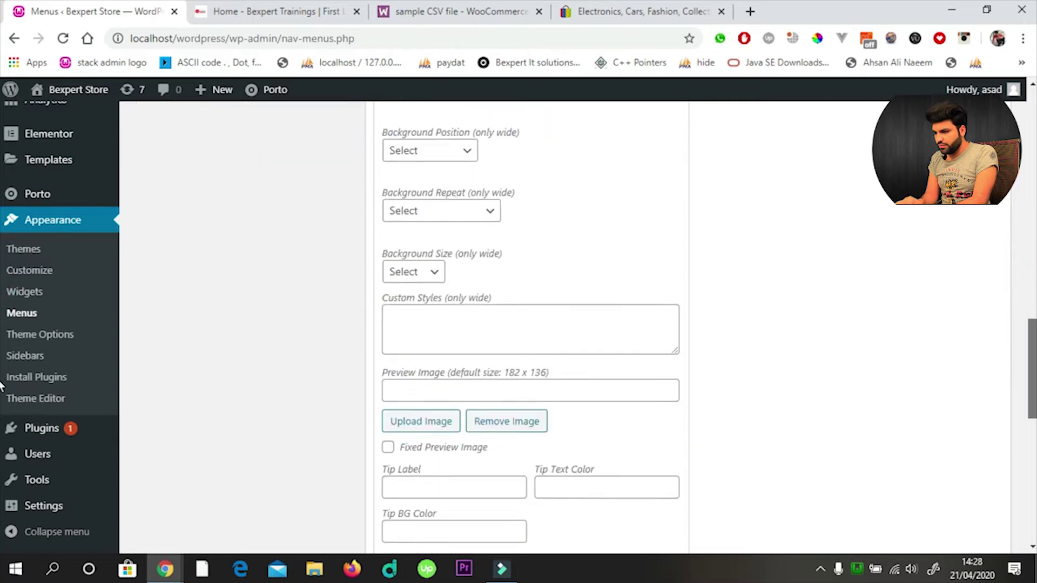
{"action": "scroll", "coordinate": [1, 432], "scroll_direction": "down", "scroll_amount": 8}
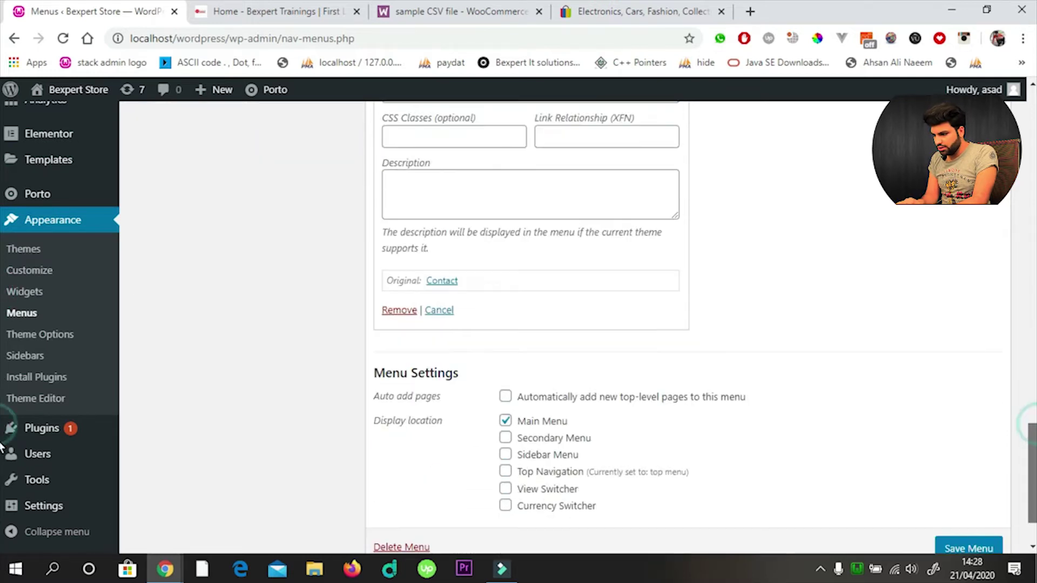
{"action": "left_click", "coordinate": [395, 311]}
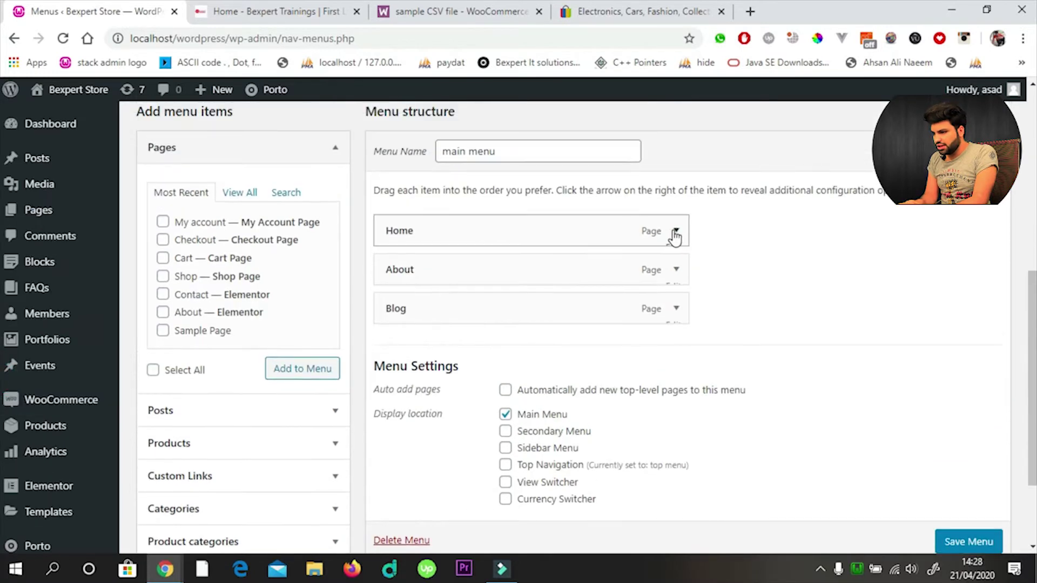
Remove the Home page item from the main menu structure
{"action": "left_click", "coordinate": [675, 231]}
{"action": "scroll", "coordinate": [1, 400], "scroll_direction": "down", "scroll_amount": 8}
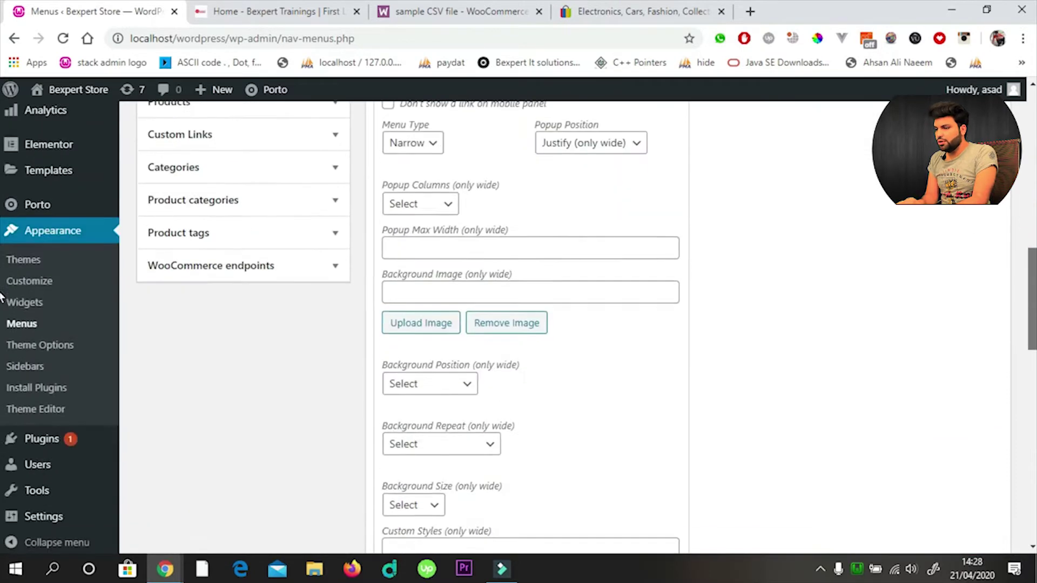
{"action": "scroll", "coordinate": [1, 400], "scroll_direction": "down", "scroll_amount": 5}
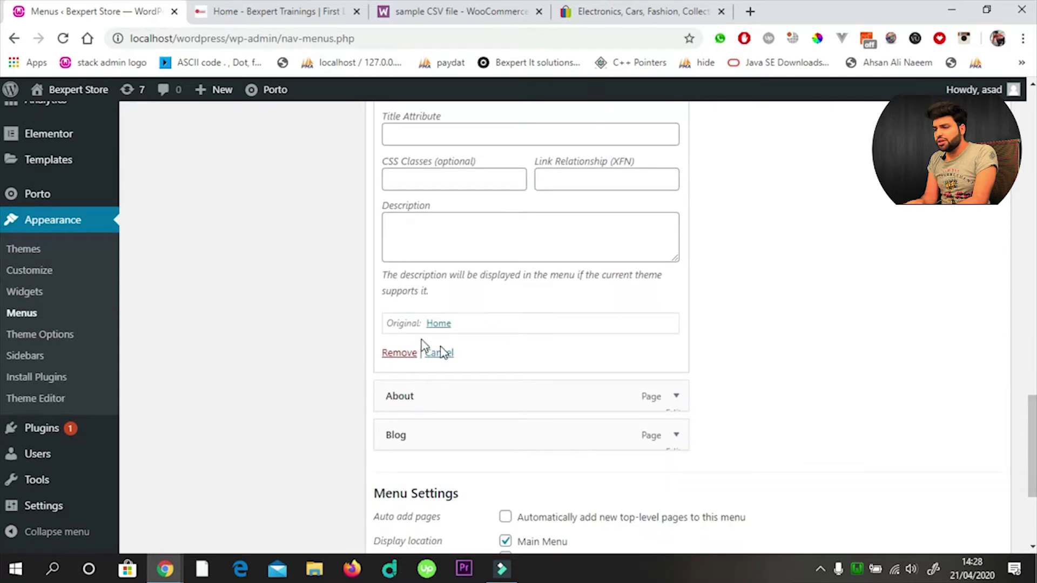
{"action": "left_click", "coordinate": [388, 356]}
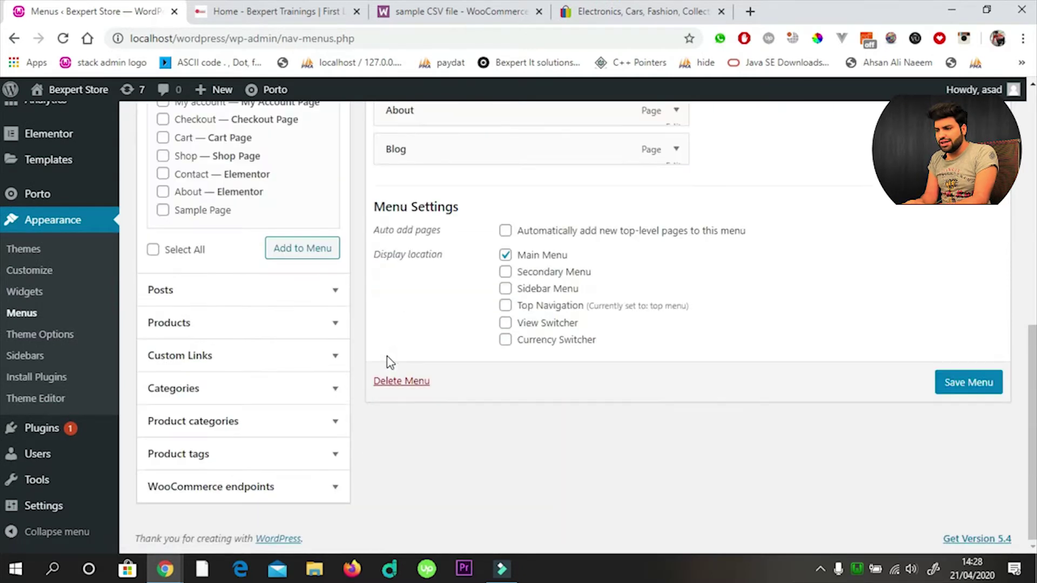
Remove the About page item from the main menu structure
{"action": "scroll", "coordinate": [2, 302], "scroll_direction": "up", "scroll_amount": 5}
{"action": "scroll", "coordinate": [761, 231], "scroll_direction": "down", "scroll_amount": 4}
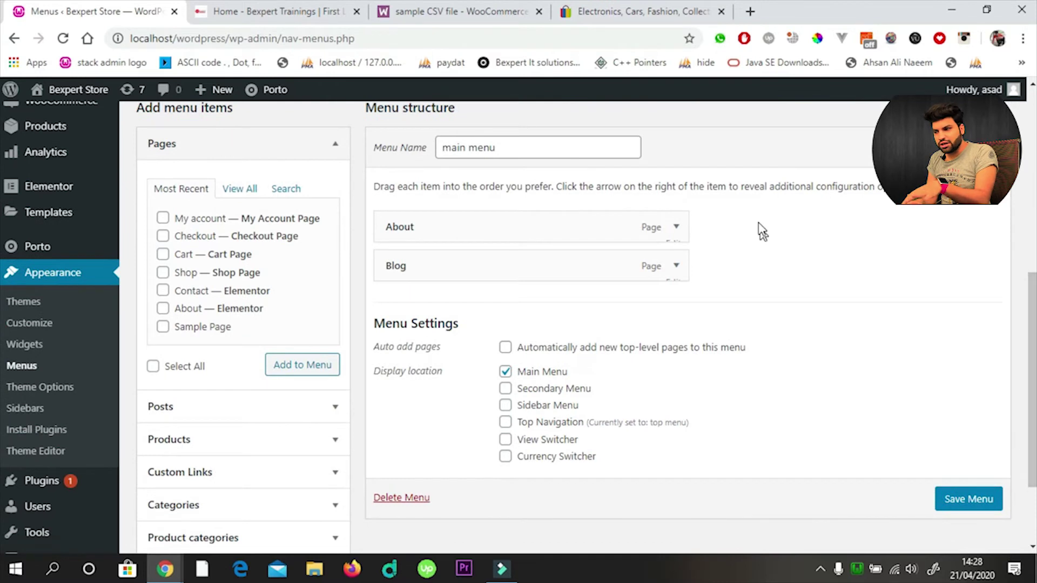
{"action": "left_click", "coordinate": [676, 227]}
{"action": "left_click_drag", "start_coordinate": [1032, 221], "coordinate": [1030, 478]}
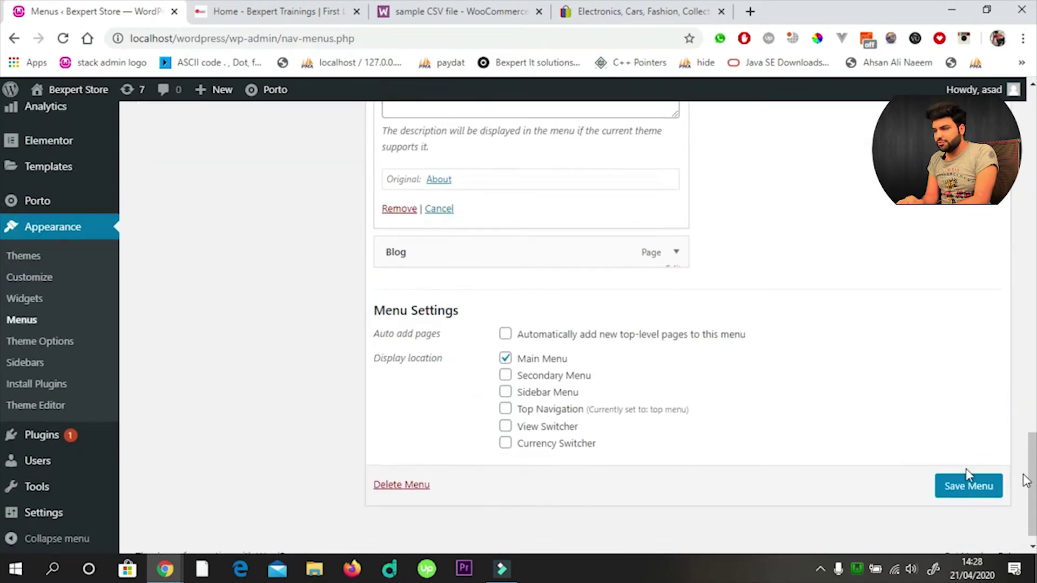
{"action": "left_click", "coordinate": [389, 209]}
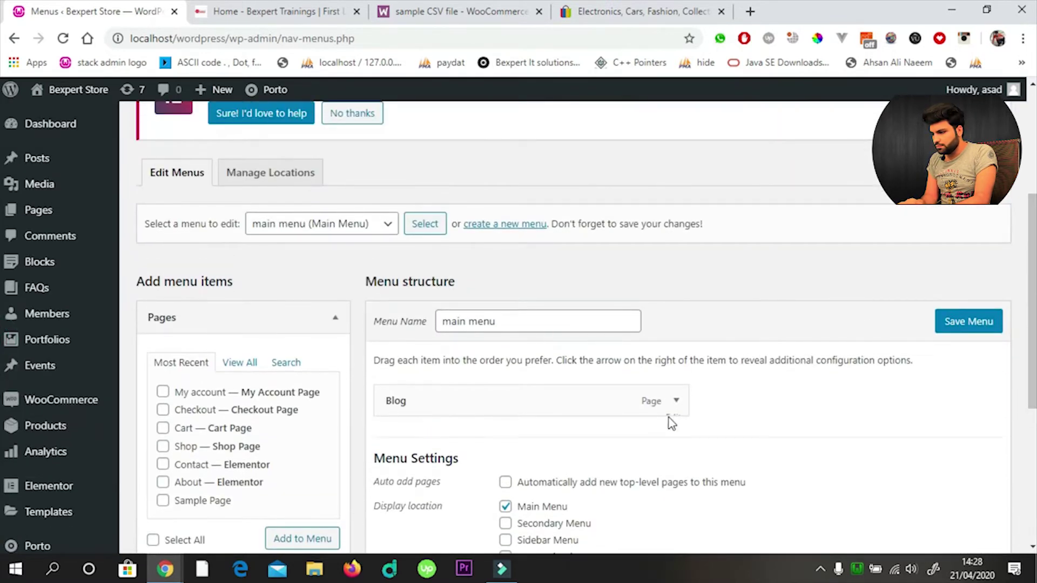
Remove the Blog page item from the main menu structure
{"action": "left_click", "coordinate": [676, 401]}
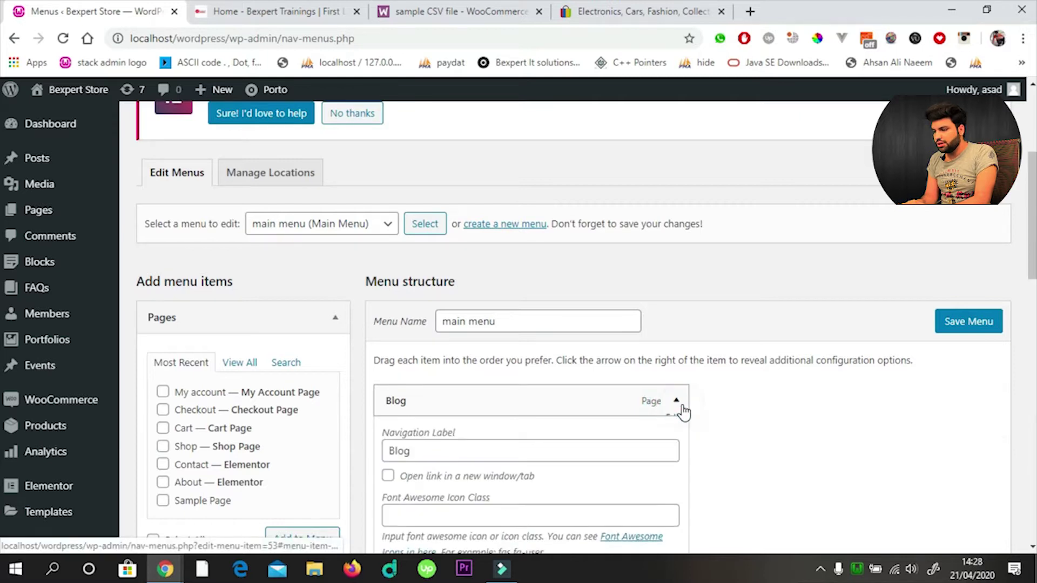
{"action": "scroll", "coordinate": [2, 188], "scroll_direction": "down", "scroll_amount": 10}
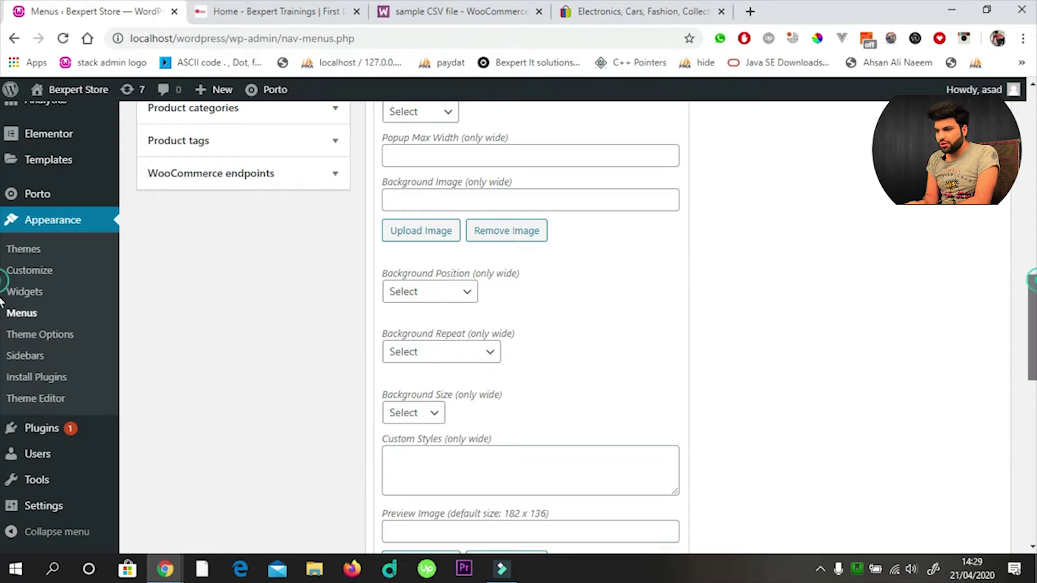
{"action": "scroll", "coordinate": [2, 307], "scroll_direction": "down", "scroll_amount": 6}
{"action": "scroll", "coordinate": [2, 388], "scroll_direction": "down", "scroll_amount": 6}
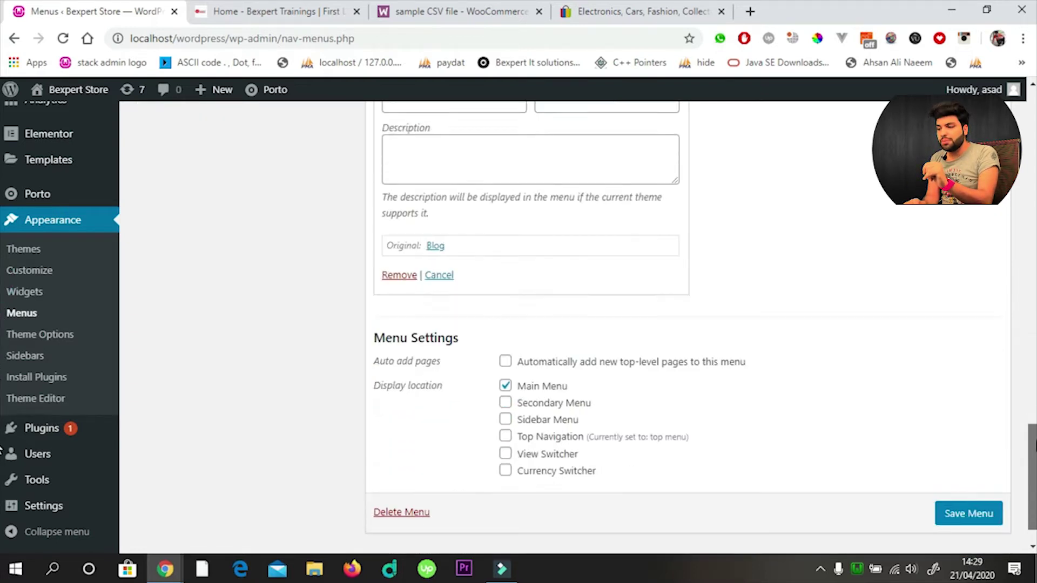
{"action": "left_click", "coordinate": [399, 231]}
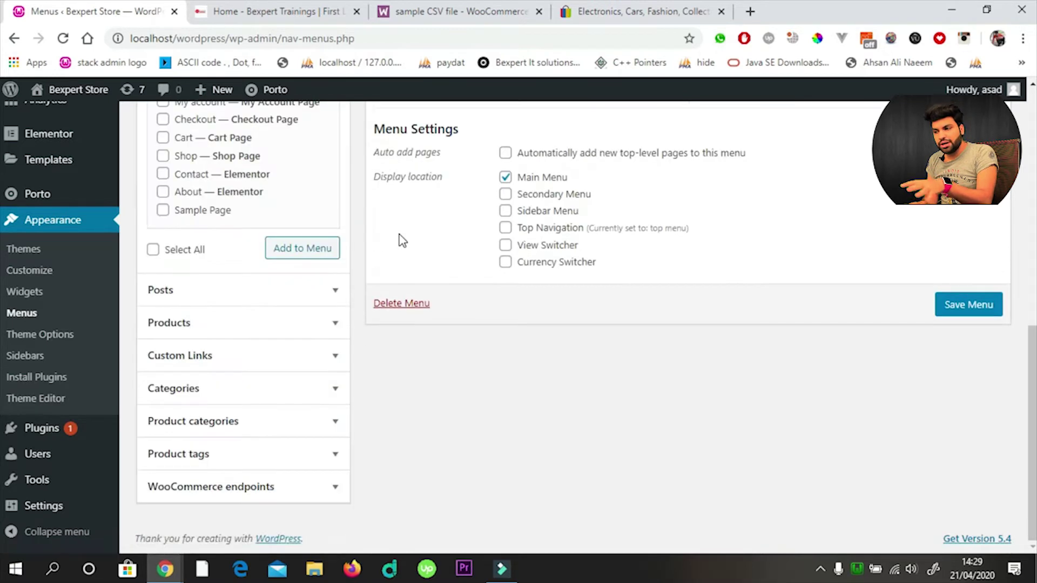
Add the Shop page to the emptied main menu
{"action": "scroll", "coordinate": [2, 302], "scroll_direction": "up", "scroll_amount": 7}
{"action": "scroll", "coordinate": [2, 421], "scroll_direction": "down", "scroll_amount": 7}
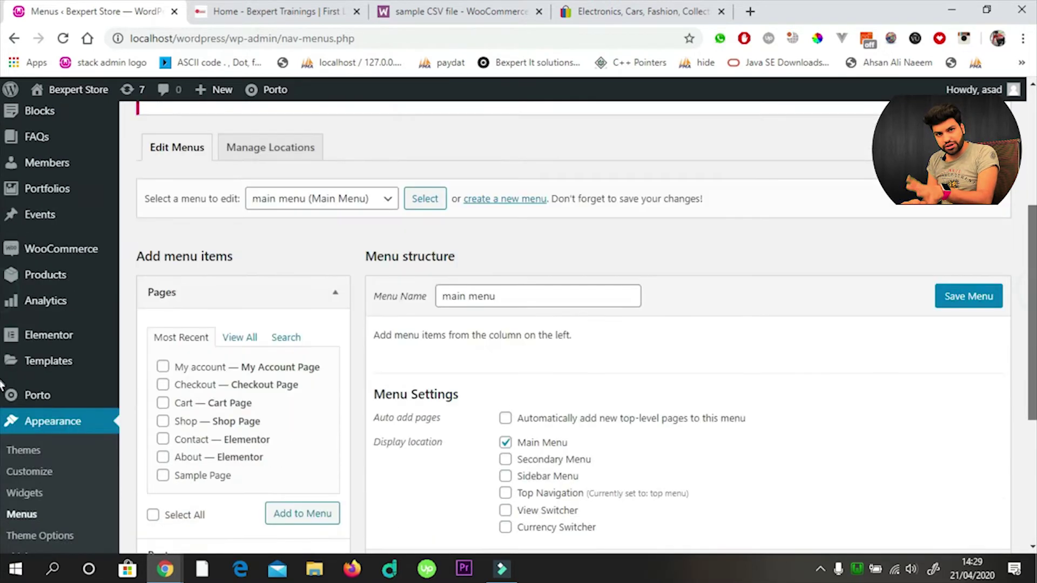
{"action": "scroll", "coordinate": [2, 483], "scroll_direction": "down", "scroll_amount": 1}
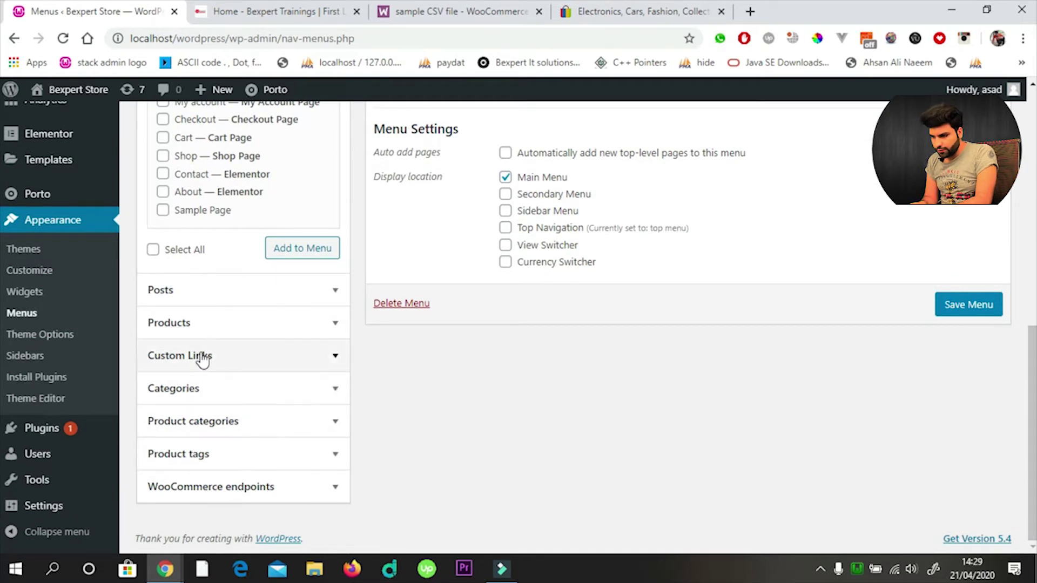
{"action": "left_click", "coordinate": [163, 156]}
{"action": "left_click", "coordinate": [285, 250]}
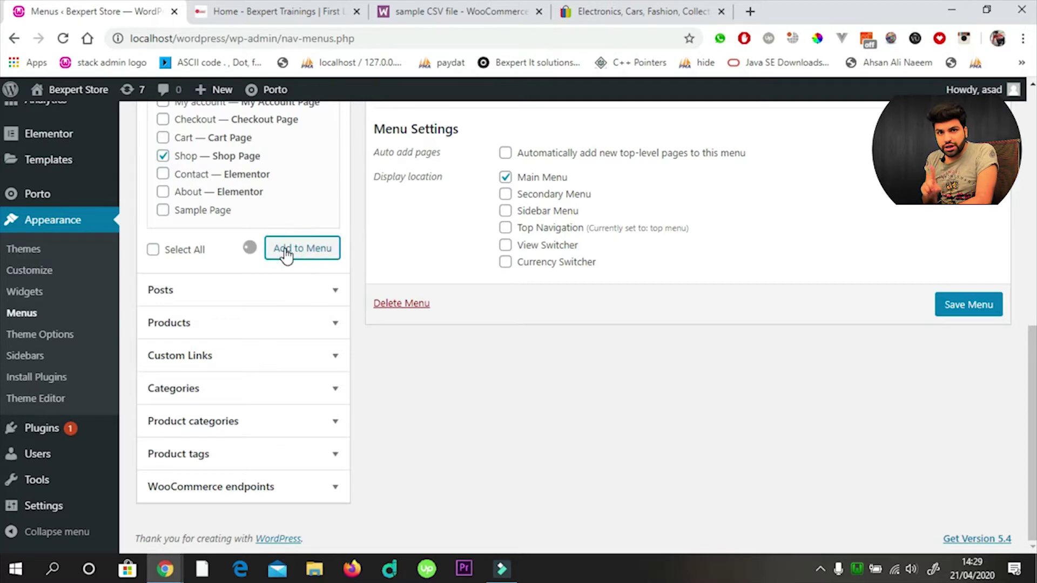
Change the Shop menu item's navigation label to "All Products"
{"action": "scroll", "coordinate": [286, 253], "scroll_direction": "up", "scroll_amount": 8}
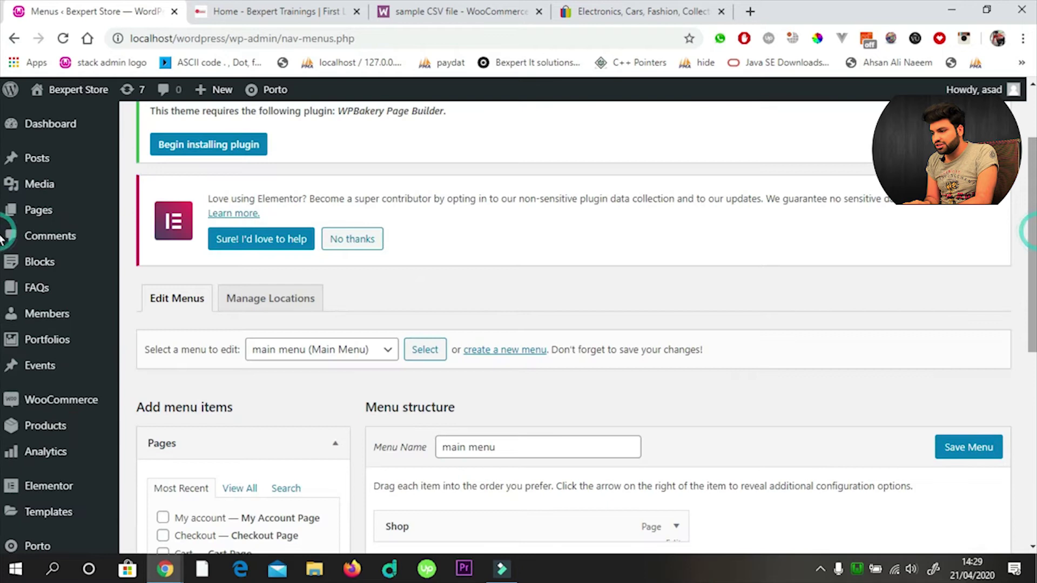
{"action": "scroll", "coordinate": [2, 389], "scroll_direction": "down", "scroll_amount": 6}
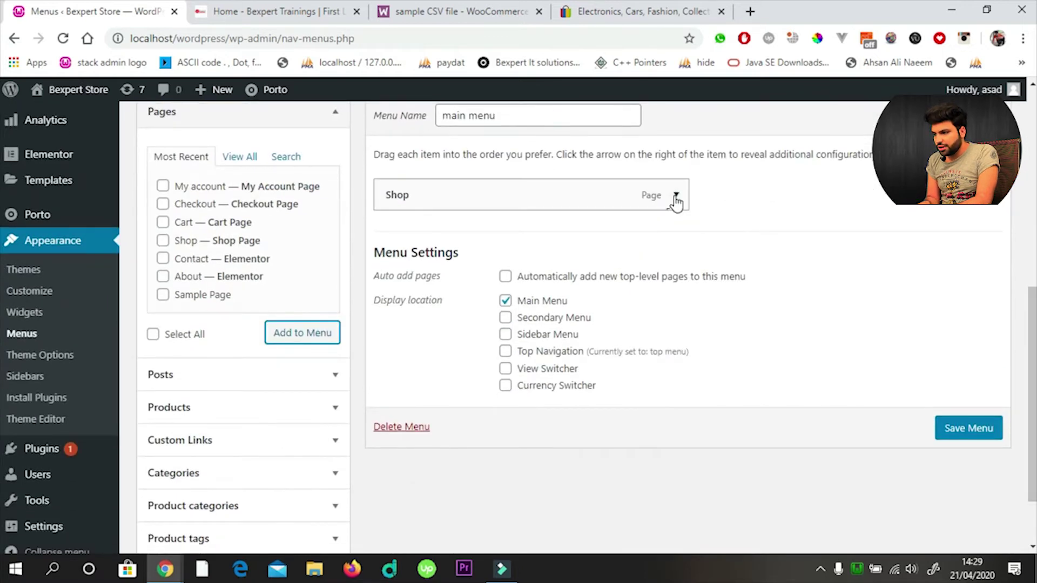
{"action": "left_click", "coordinate": [676, 196]}
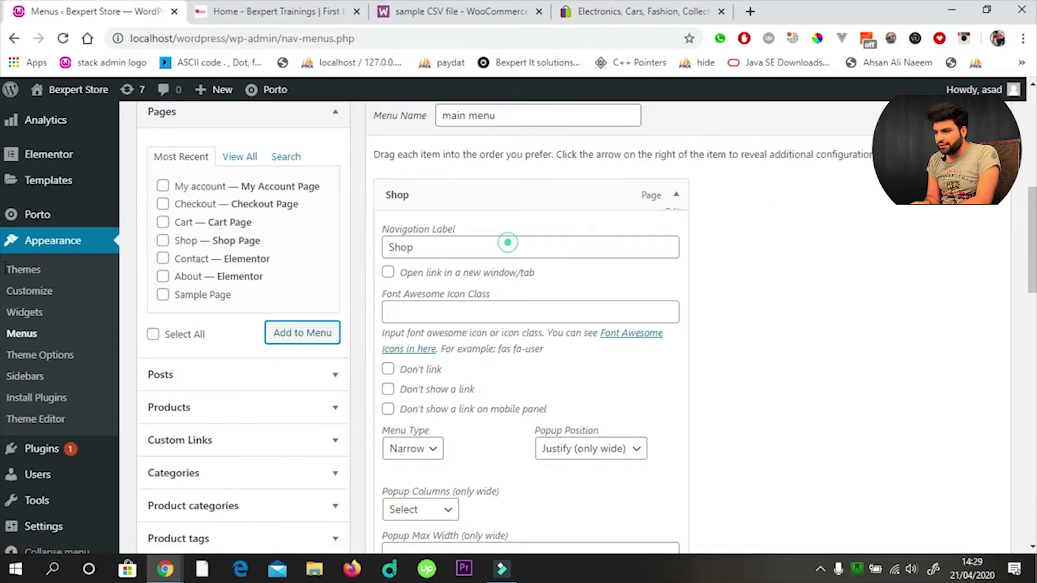
{"action": "double_click", "coordinate": [507, 242]}
{"action": "type", "text": "All Products"}
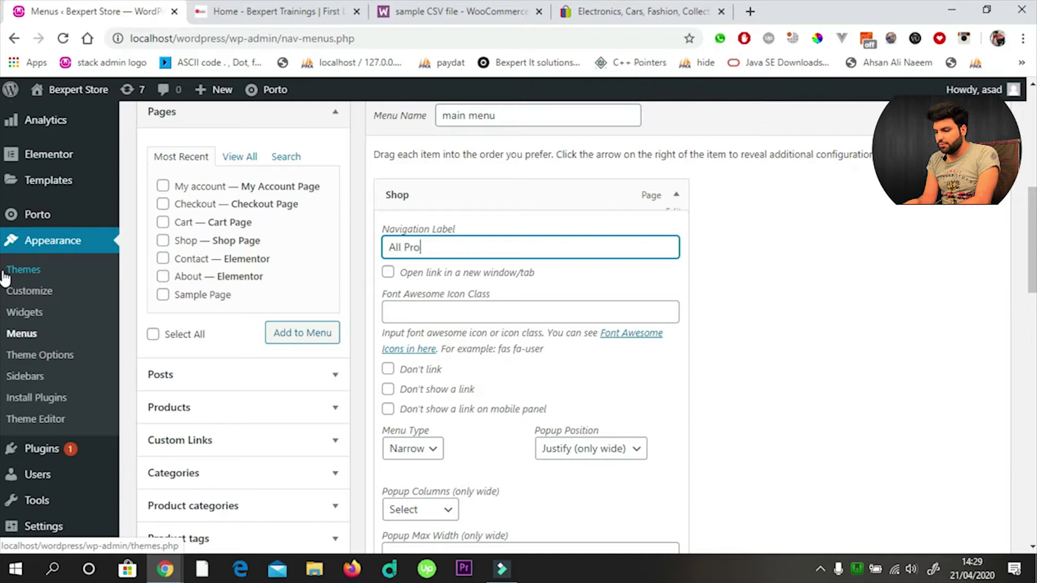
{"action": "left_click", "coordinate": [675, 196]}
Add all product categories, from Collectibles through Sports, to the main menu
{"action": "scroll", "coordinate": [378, 324], "scroll_direction": "down", "scroll_amount": 1}
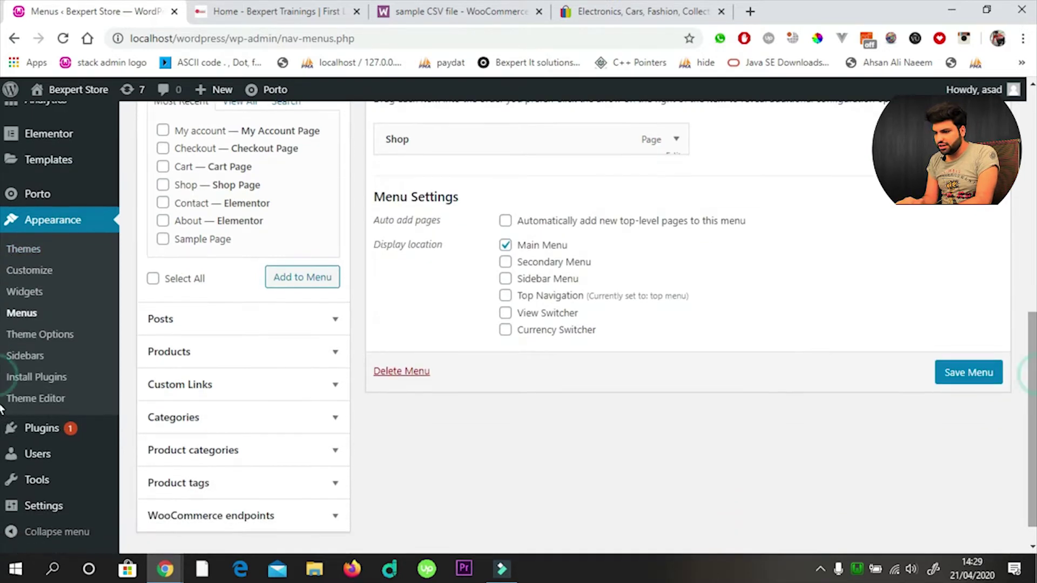
{"action": "left_click", "coordinate": [250, 448]}
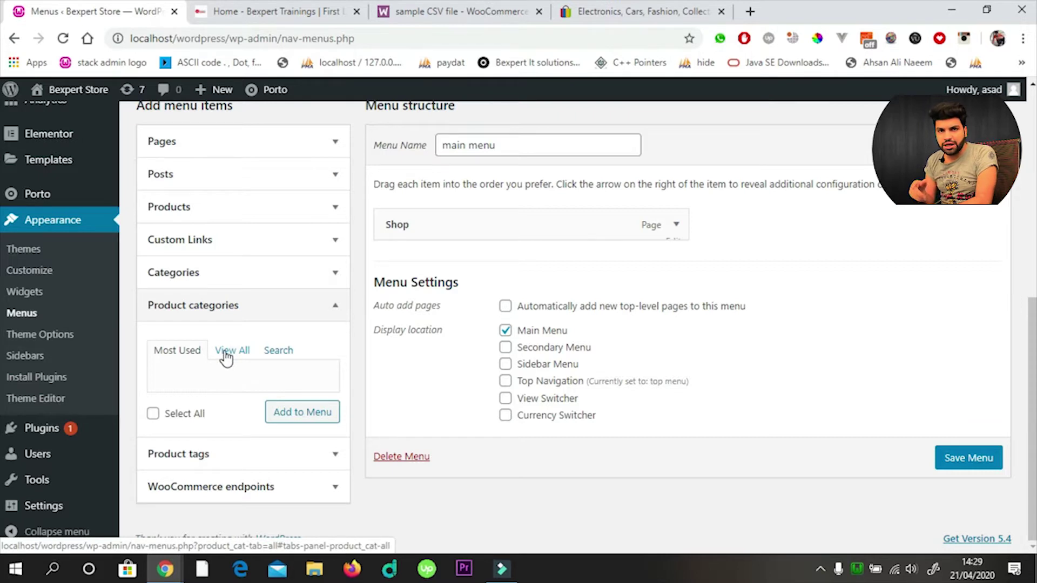
{"action": "left_click", "coordinate": [226, 356]}
{"action": "scroll", "coordinate": [224, 354], "scroll_direction": "down", "scroll_amount": 1}
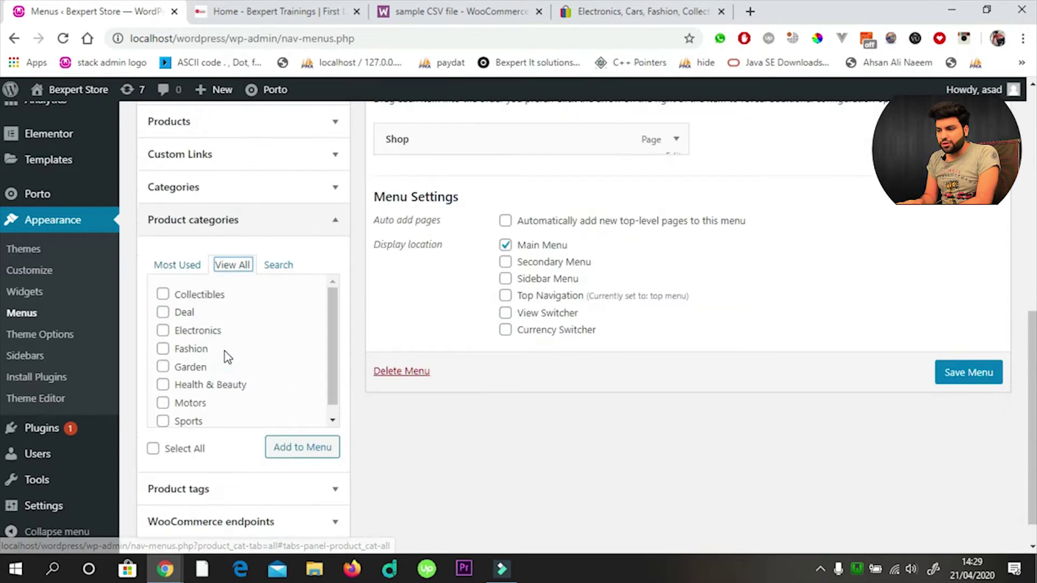
{"action": "left_click", "coordinate": [153, 448]}
{"action": "left_click", "coordinate": [304, 452]}
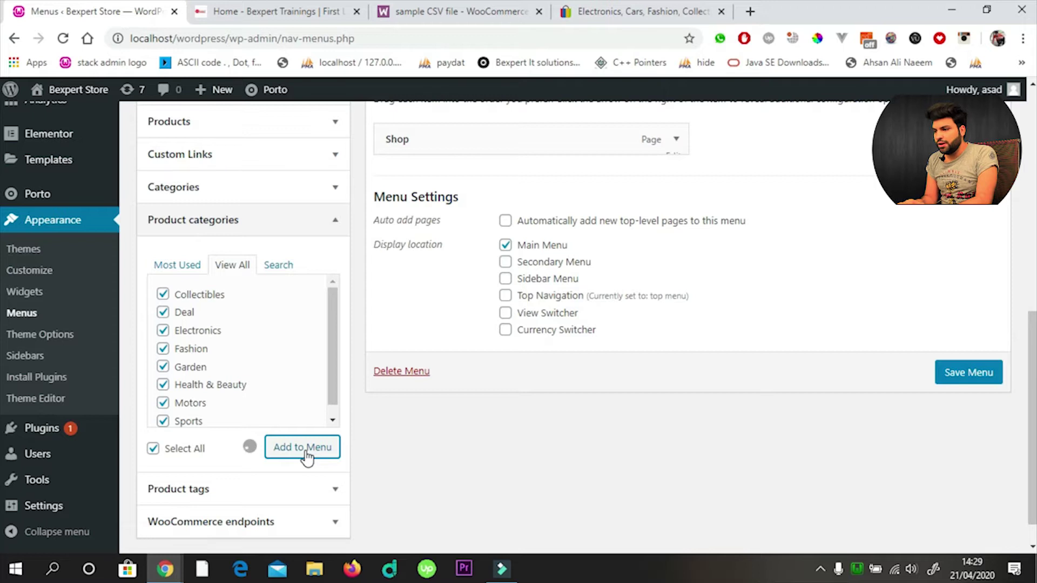
Reorder the category items below Shop as Electronics, Fashion, Health & Beauty, Sports, Collectibles, Garden, Motors, Deal
{"action": "left_click_drag", "start_coordinate": [1035, 297], "coordinate": [1036, 283]}
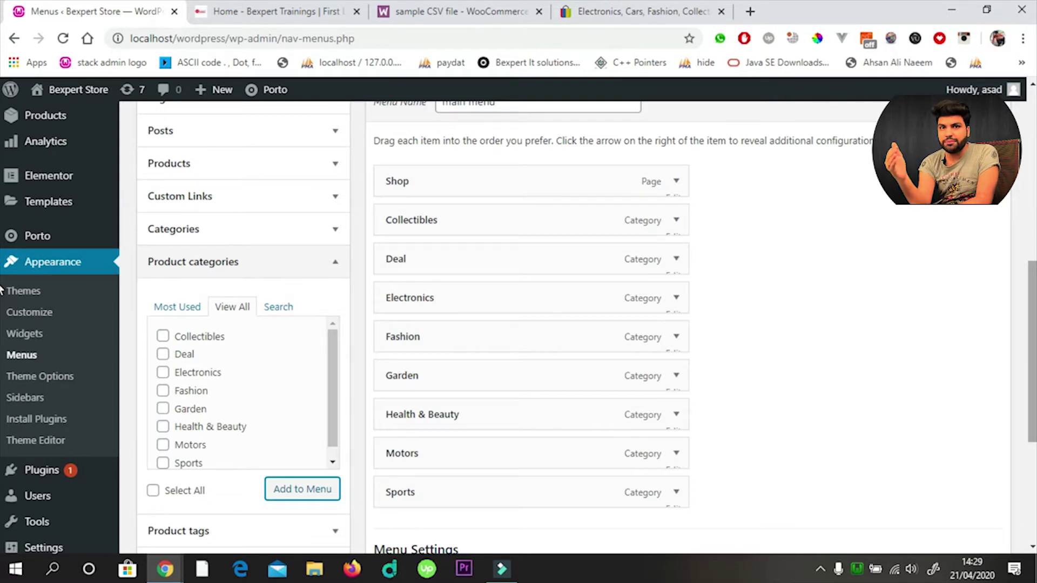
{"action": "scroll", "coordinate": [0, 291], "scroll_direction": "down", "scroll_amount": 1}
{"action": "scroll", "coordinate": [243, 291], "scroll_direction": "up", "scroll_amount": 1}
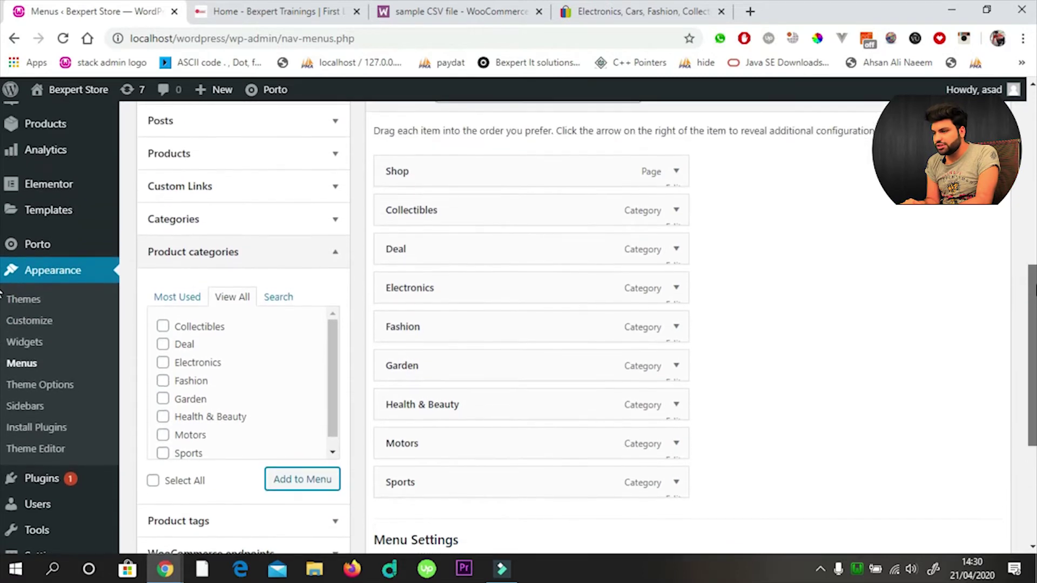
{"action": "left_click_drag", "start_coordinate": [465, 292], "coordinate": [462, 215]}
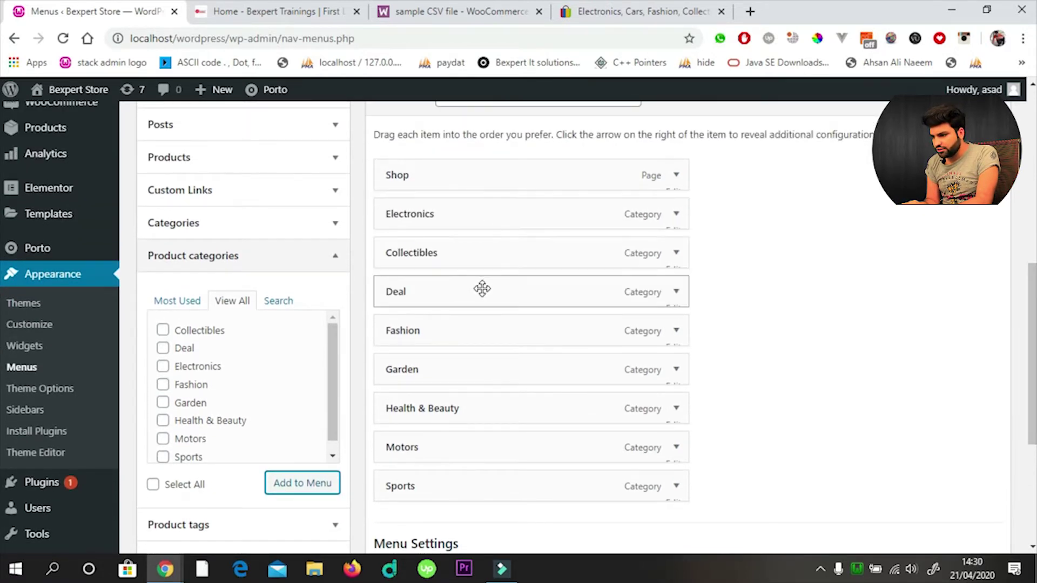
{"action": "left_click_drag", "start_coordinate": [479, 287], "coordinate": [472, 484]}
{"action": "left_click_drag", "start_coordinate": [447, 298], "coordinate": [445, 248]}
{"action": "left_click_drag", "start_coordinate": [446, 251], "coordinate": [441, 254]}
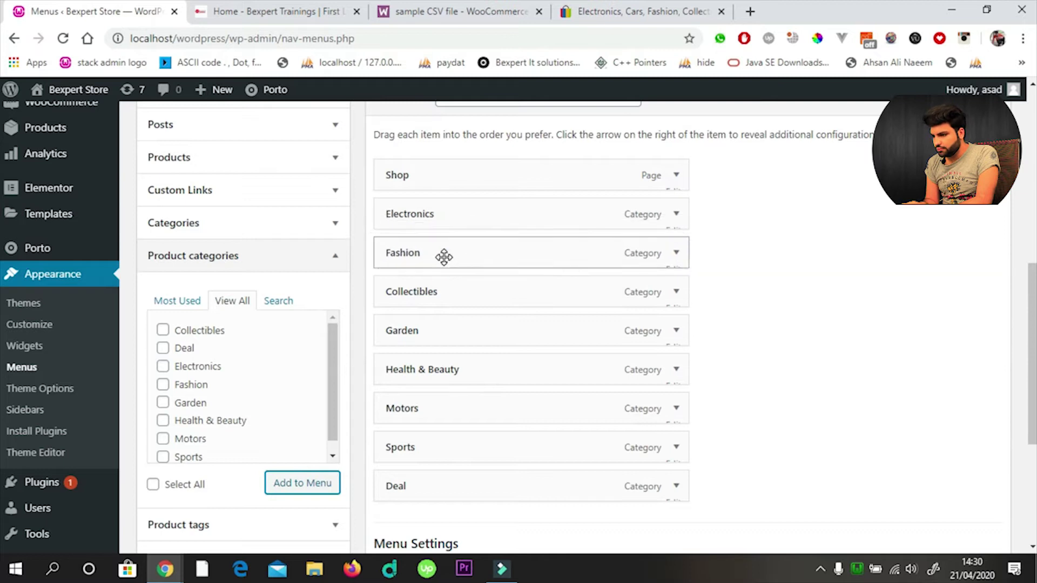
{"action": "mouse_move", "coordinate": [405, 368]}
{"action": "left_mouse_down"}
{"action": "mouse_move", "coordinate": [405, 284]}
{"action": "mouse_move", "coordinate": [397, 289]}
{"action": "left_mouse_up"}
{"action": "left_click_drag", "start_coordinate": [416, 444], "coordinate": [416, 326]}
Save the main menu and reload the storefront in the incognito window to check its navigation bar
{"action": "scroll", "coordinate": [788, 513], "scroll_direction": "down", "scroll_amount": 5}
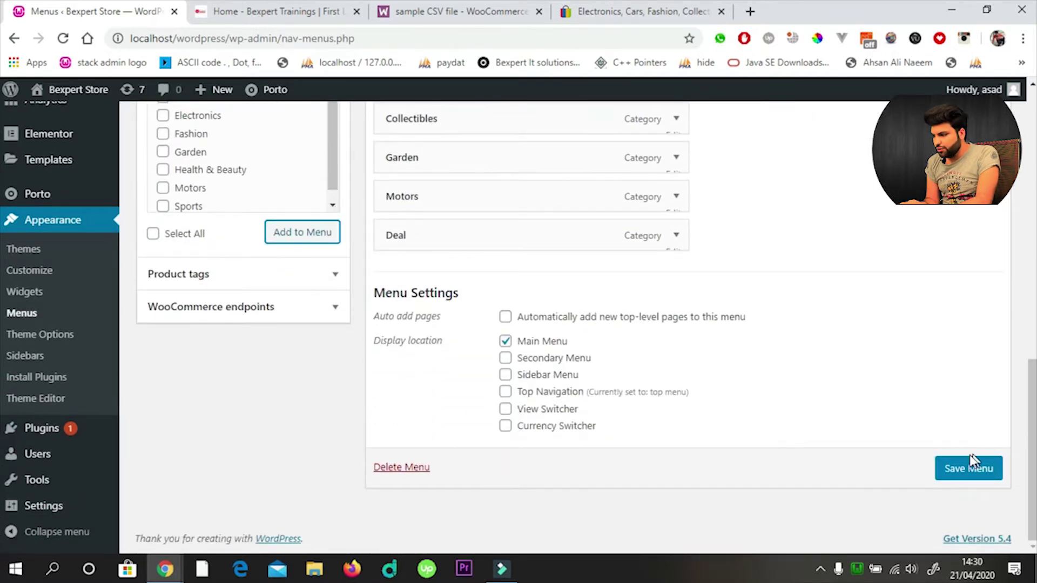
{"action": "left_click", "coordinate": [968, 469]}
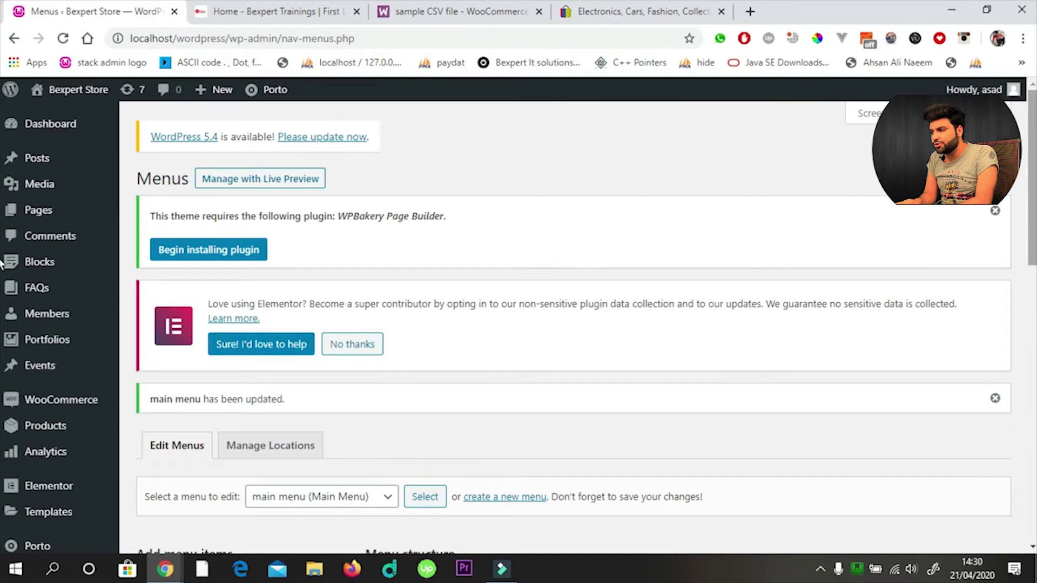
{"action": "scroll", "coordinate": [0, 263], "scroll_direction": "down", "scroll_amount": 5}
{"action": "key", "text": "alt+Tab"}
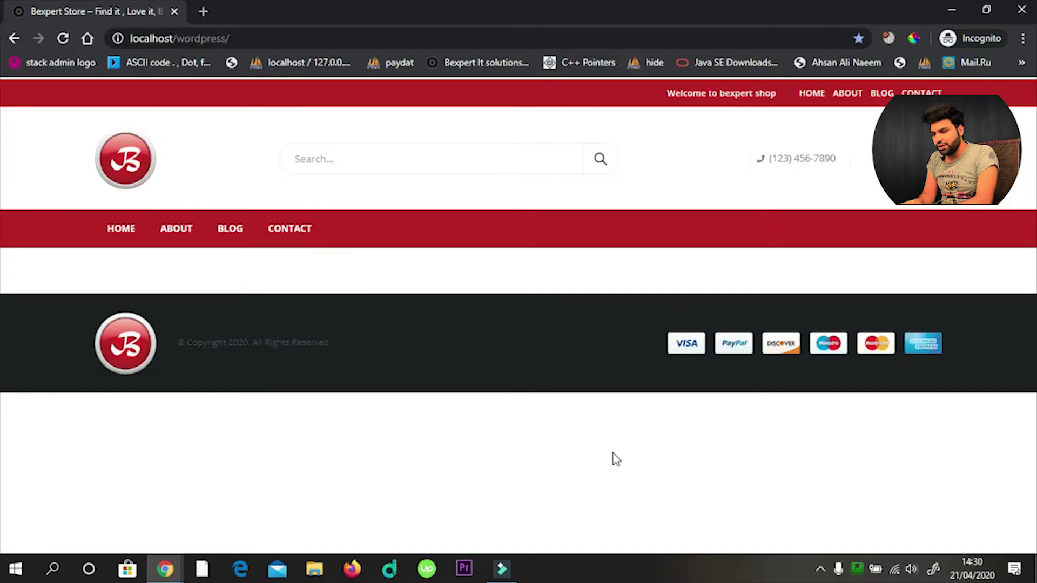
{"action": "key", "text": "F5"}
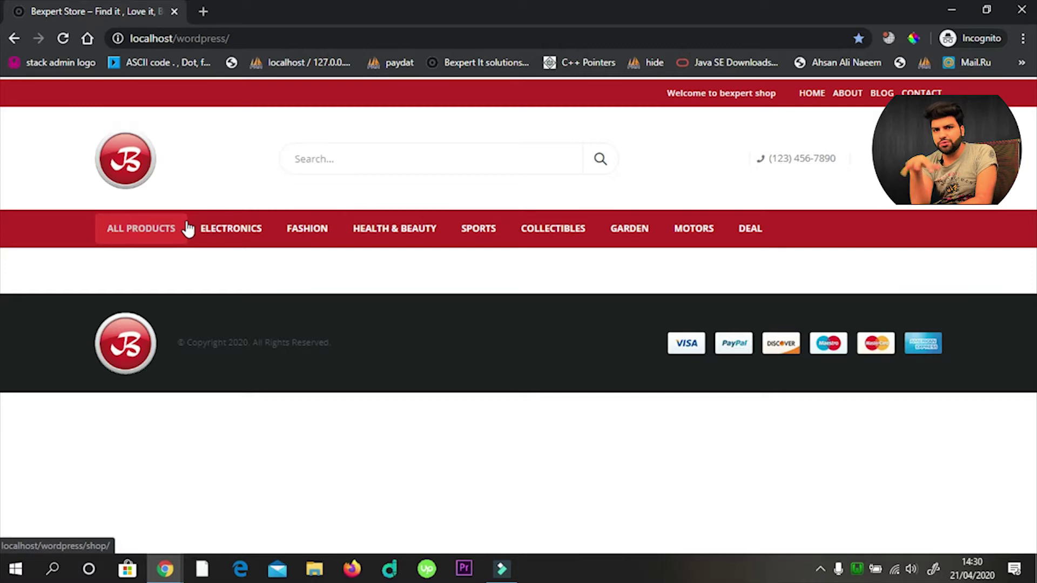
Return to the menu editor and open the All Products item's Font Awesome icon class for editing
{"action": "key", "text": "alt+Tab"}
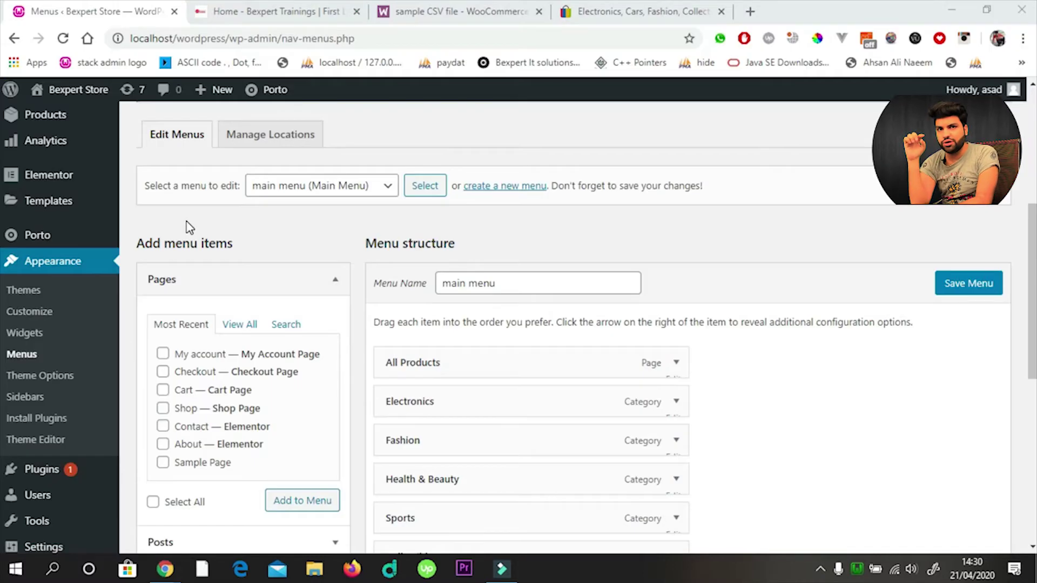
{"action": "left_click", "coordinate": [678, 366]}
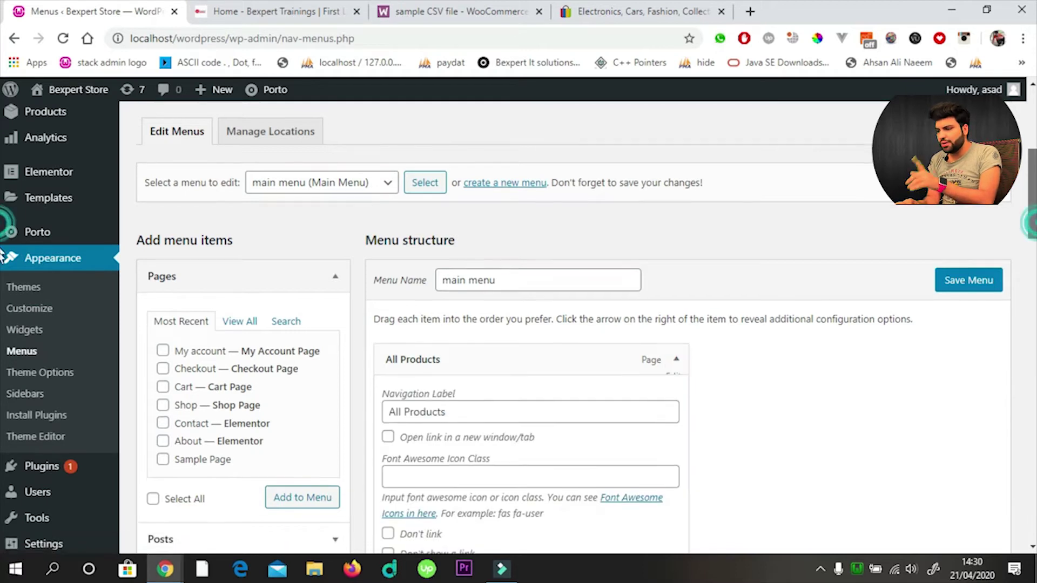
{"action": "scroll", "coordinate": [540, 324], "scroll_direction": "down", "scroll_amount": 5}
{"action": "left_click", "coordinate": [536, 232]}
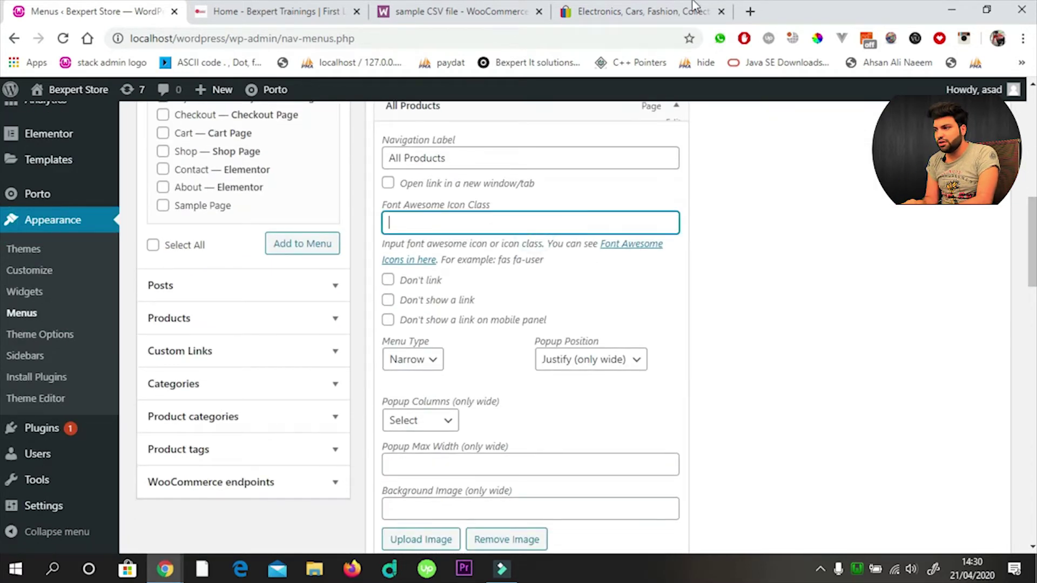
Open google.com in a new browser tab
{"action": "left_click", "coordinate": [750, 12]}
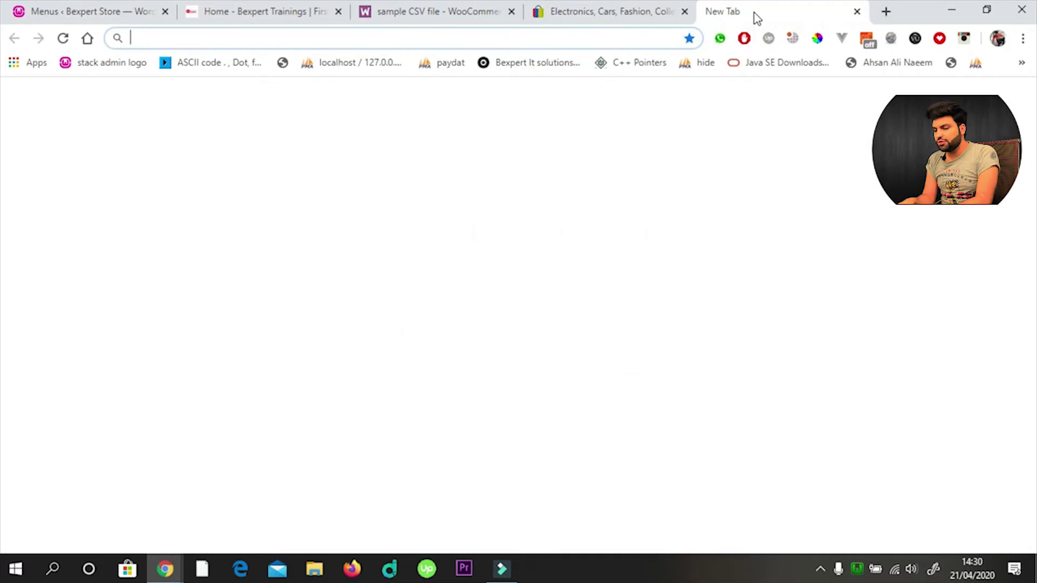
{"action": "type", "text": "google.com"}
{"action": "key", "text": "Return"}
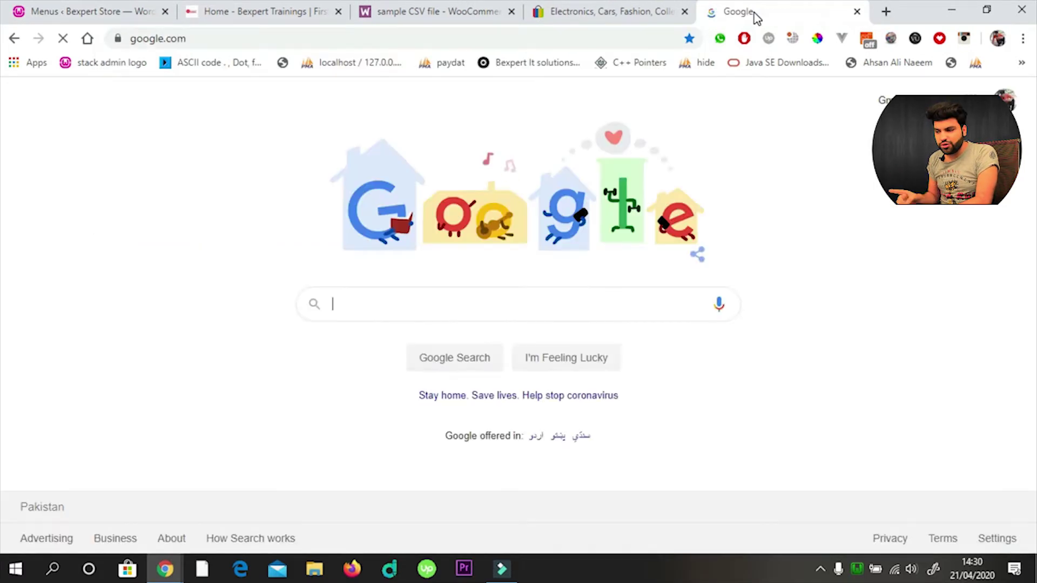
Search Google for "font awesome 4" and open the Font Awesome v4.7.0 website from the results
{"action": "type", "text": "fotn"}
{"action": "key", "text": "BackSpace"}
{"action": "key", "text": "BackSpace"}
{"action": "type", "text": "bt"}
{"action": "key", "text": "BackSpace"}
{"action": "key", "text": "BackSpace"}
{"action": "key", "text": "BackSpace"}
{"action": "type", "text": "nt awesome 4"}
{"action": "key", "text": "Return"}
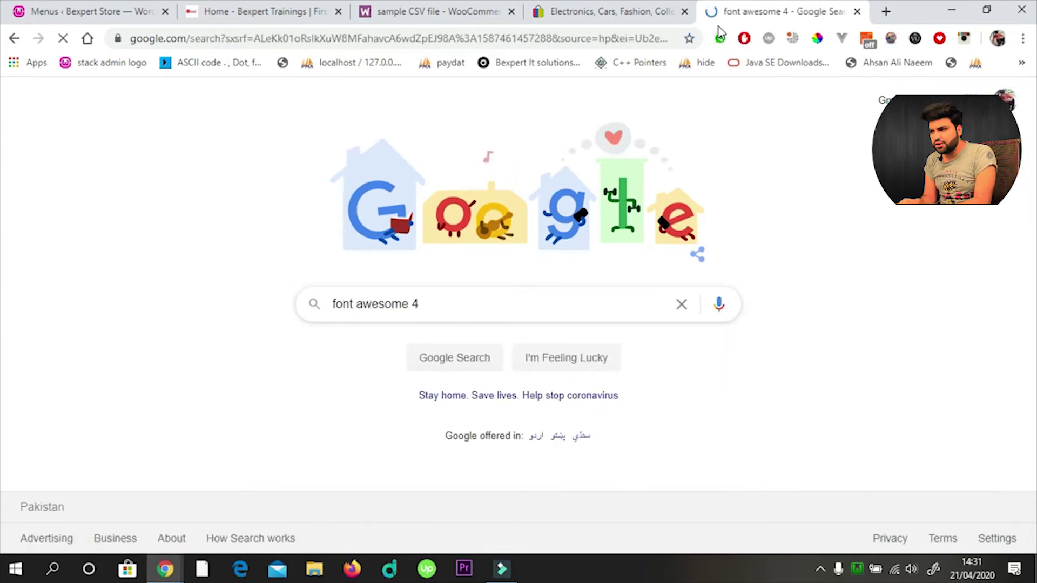
{"action": "left_click", "coordinate": [183, 239]}
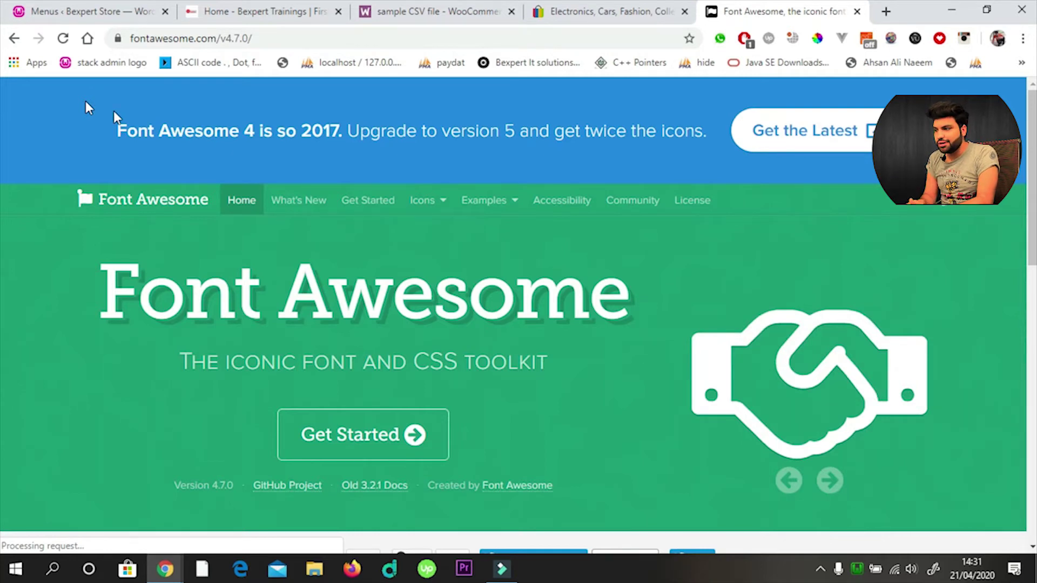
Search the Font Awesome icon list for "cart" and open the shopping-cart icon's page
{"action": "mouse_move", "coordinate": [1032, 178]}
{"action": "left_mouse_down"}
{"action": "mouse_move", "coordinate": [1032, 427]}
{"action": "mouse_move", "coordinate": [1033, 168]}
{"action": "left_mouse_up"}
{"action": "left_click", "coordinate": [420, 201]}
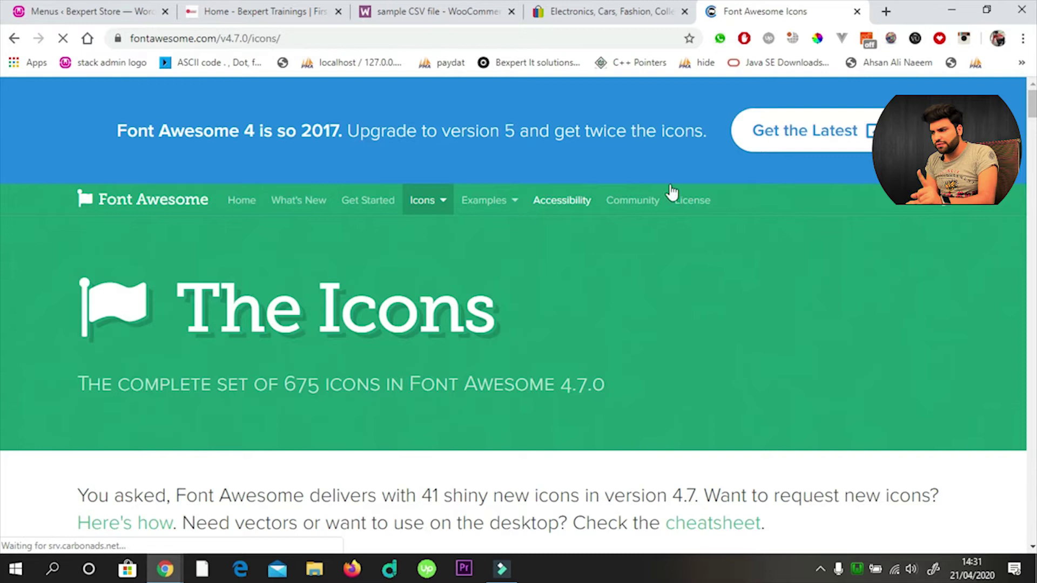
{"action": "scroll", "coordinate": [2, 137], "scroll_direction": "down", "scroll_amount": 5}
{"action": "scroll", "coordinate": [2, 137], "scroll_direction": "down", "scroll_amount": 1}
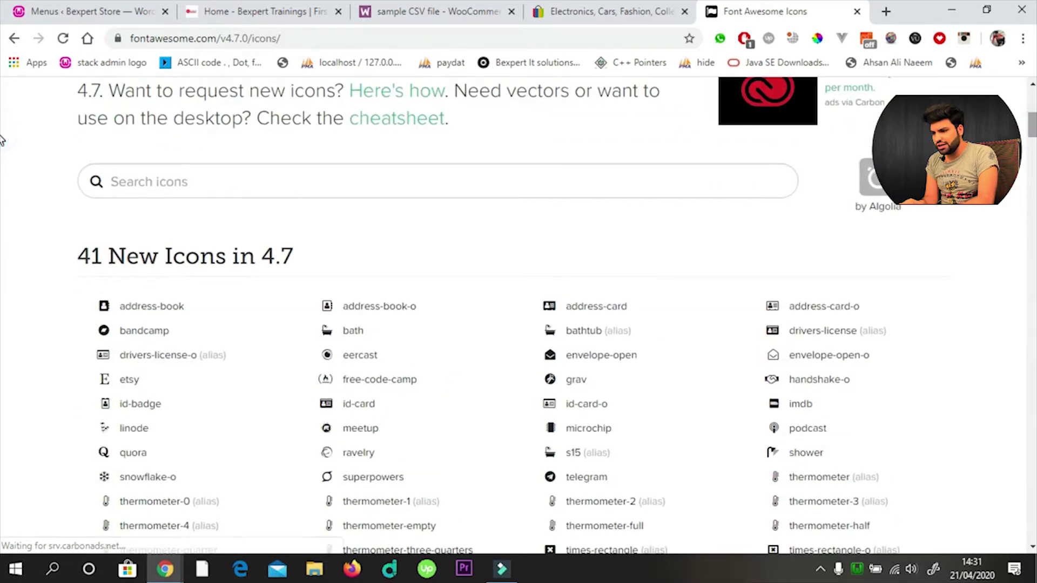
{"action": "left_click", "coordinate": [489, 171]}
{"action": "type", "text": "cart"}
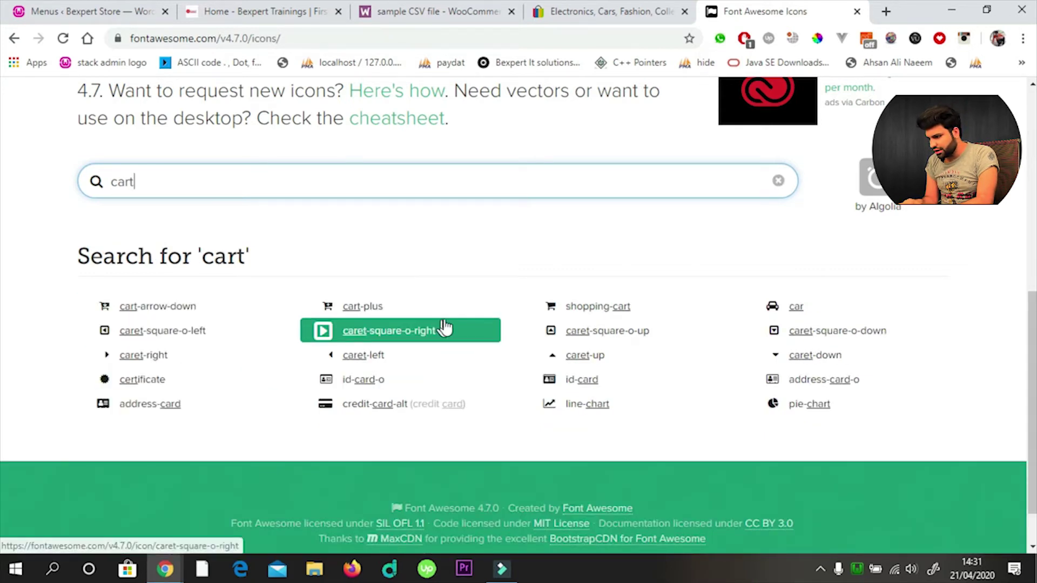
{"action": "left_click", "coordinate": [677, 312]}
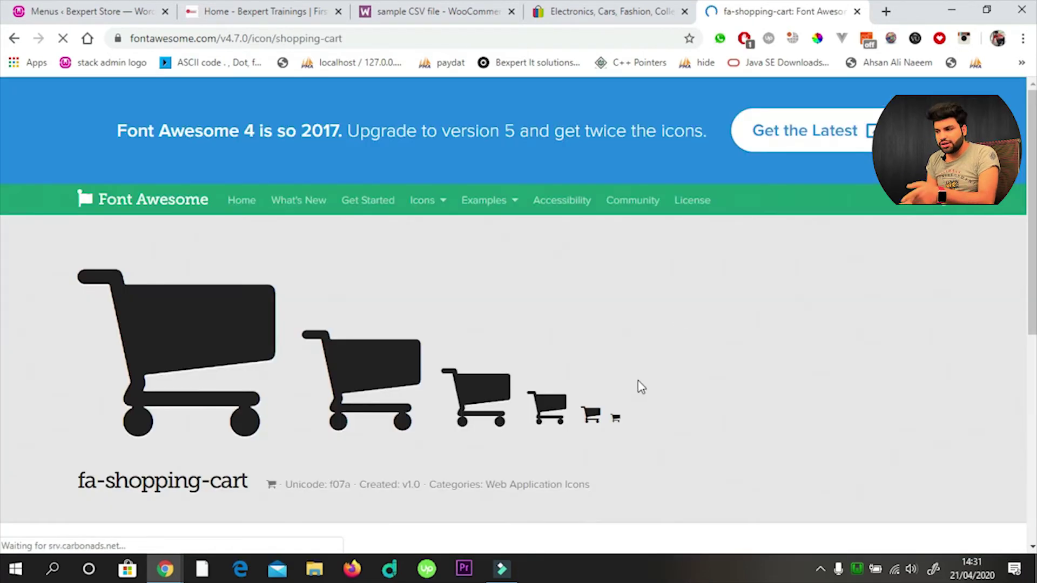
Copy the class name fa-shopping-cart from the icon's code snippet and paste it as the All Products item's icon class
{"action": "scroll", "coordinate": [1, 305], "scroll_direction": "down", "scroll_amount": 2}
{"action": "scroll", "coordinate": [363, 395], "scroll_direction": "down", "scroll_amount": 2}
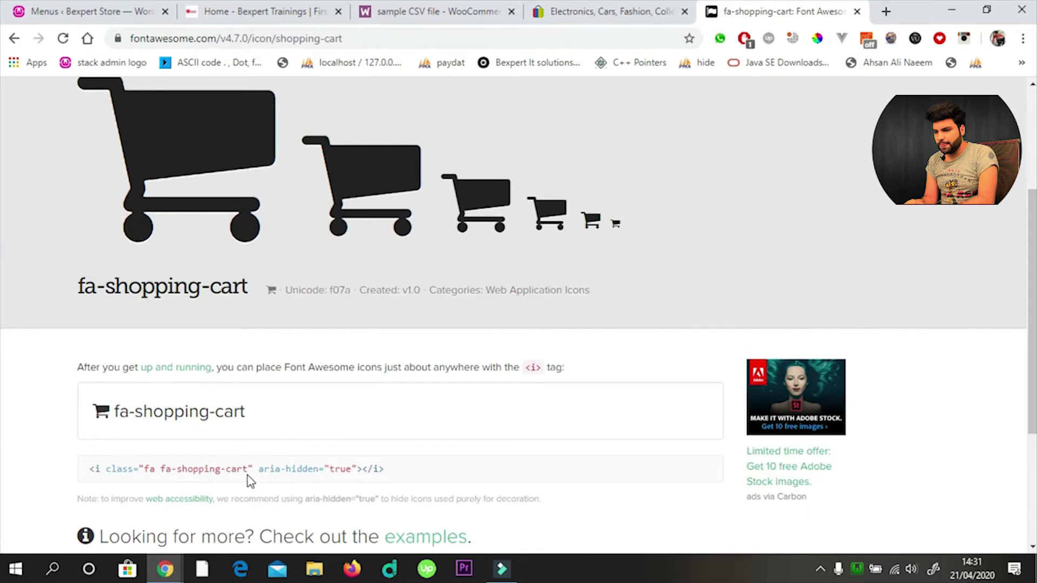
{"action": "left_click_drag", "start_coordinate": [247, 469], "coordinate": [161, 469]}
{"action": "key", "text": "ctrl+c"}
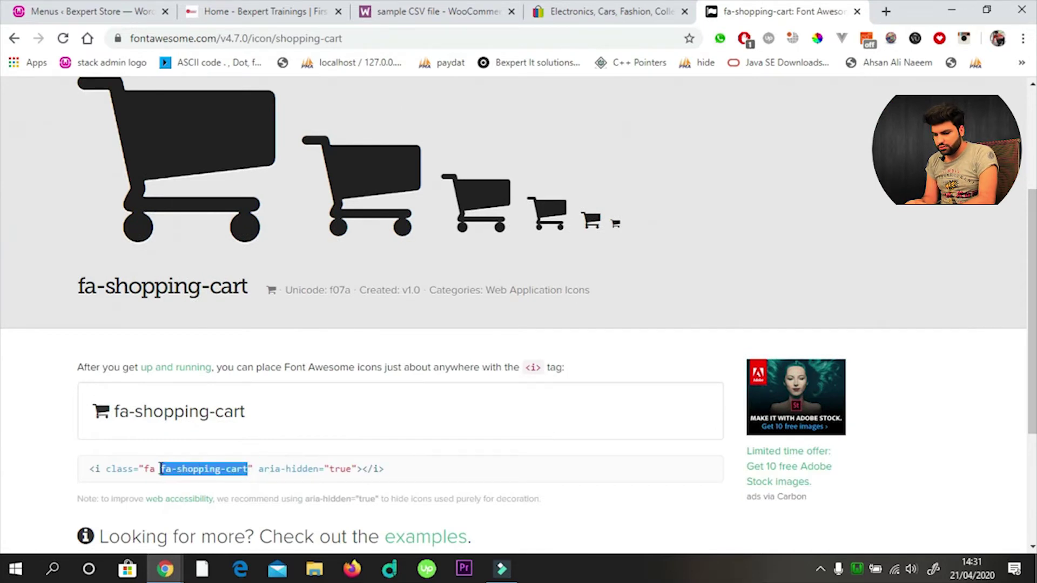
{"action": "left_click", "coordinate": [13, 38]}
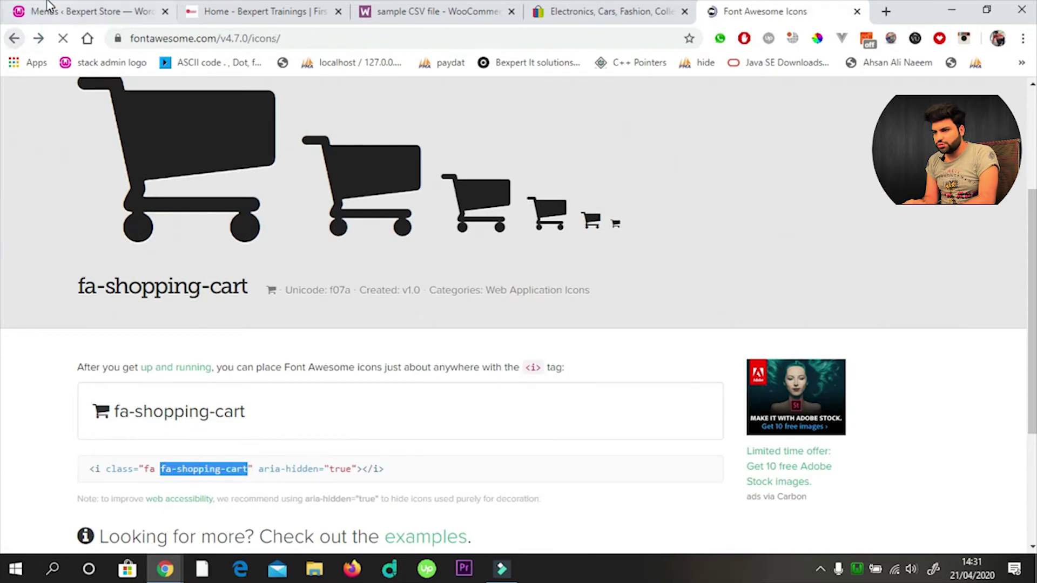
{"action": "left_click", "coordinate": [42, 9]}
{"action": "key", "text": "ctrl+v"}
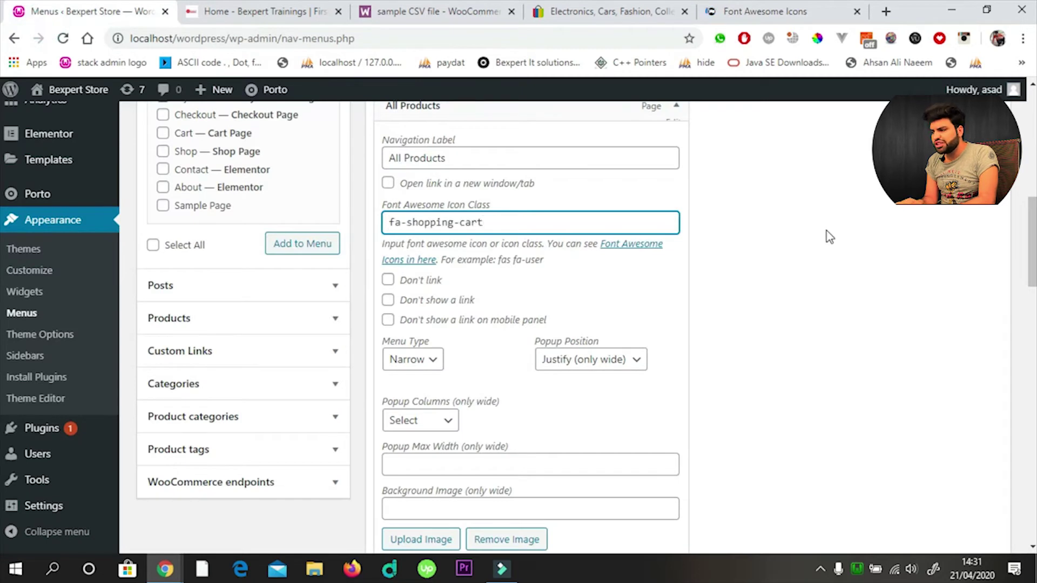
Save the main menu, check the All Products icon on the storefront, and return to the menu editor
{"action": "scroll", "coordinate": [2, 327], "scroll_direction": "down", "scroll_amount": 6}
{"action": "scroll", "coordinate": [1, 326], "scroll_direction": "down", "scroll_amount": 10}
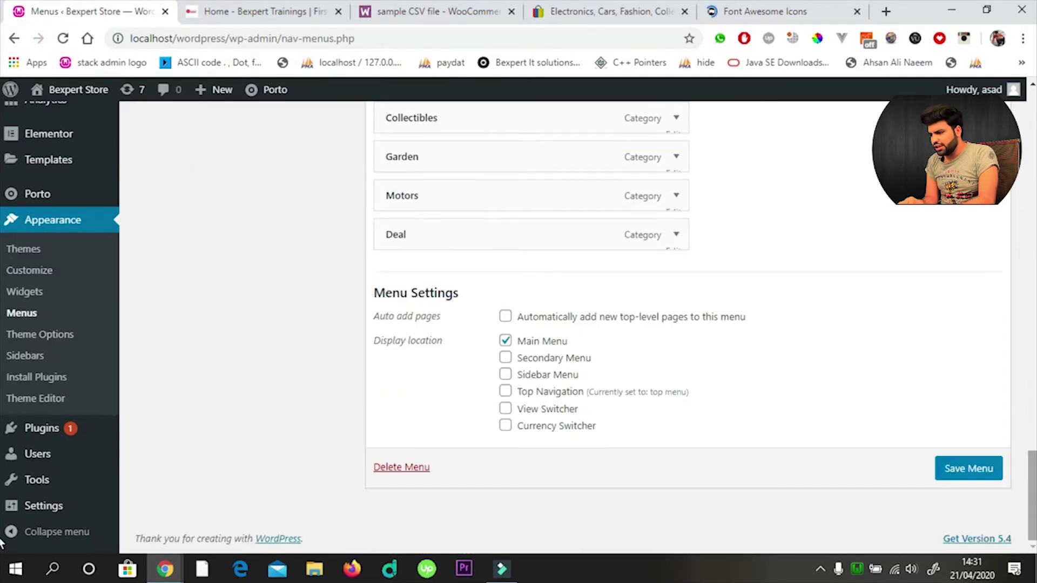
{"action": "left_click", "coordinate": [969, 469]}
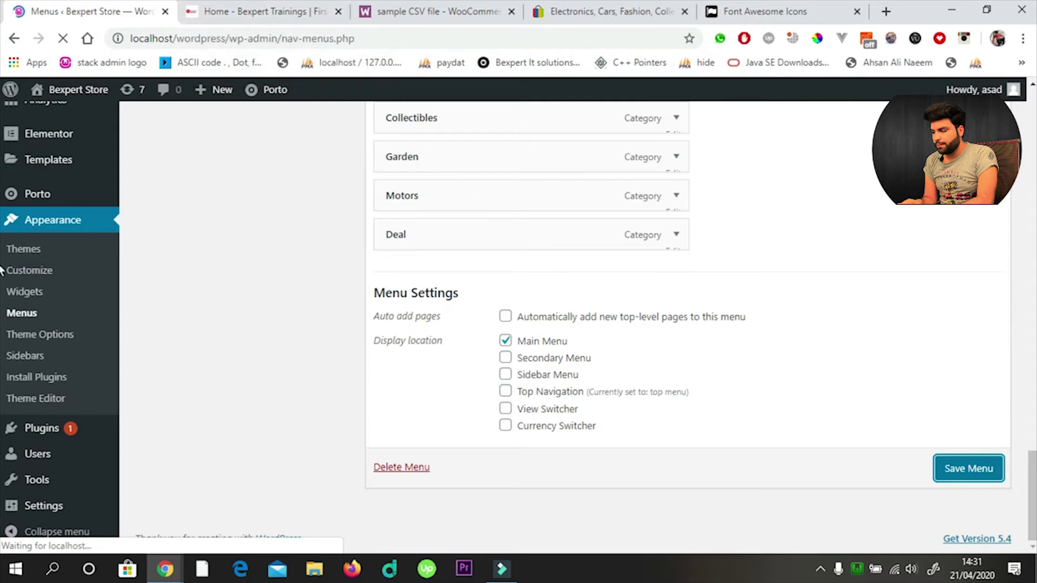
{"action": "key", "text": "alt+Tab"}
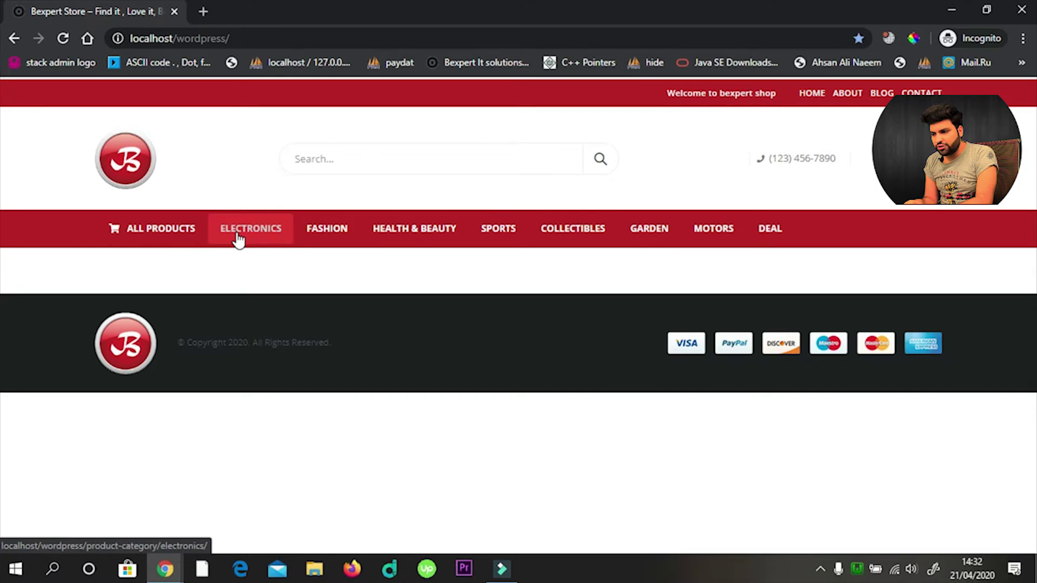
{"action": "key", "text": "alt+Tab"}
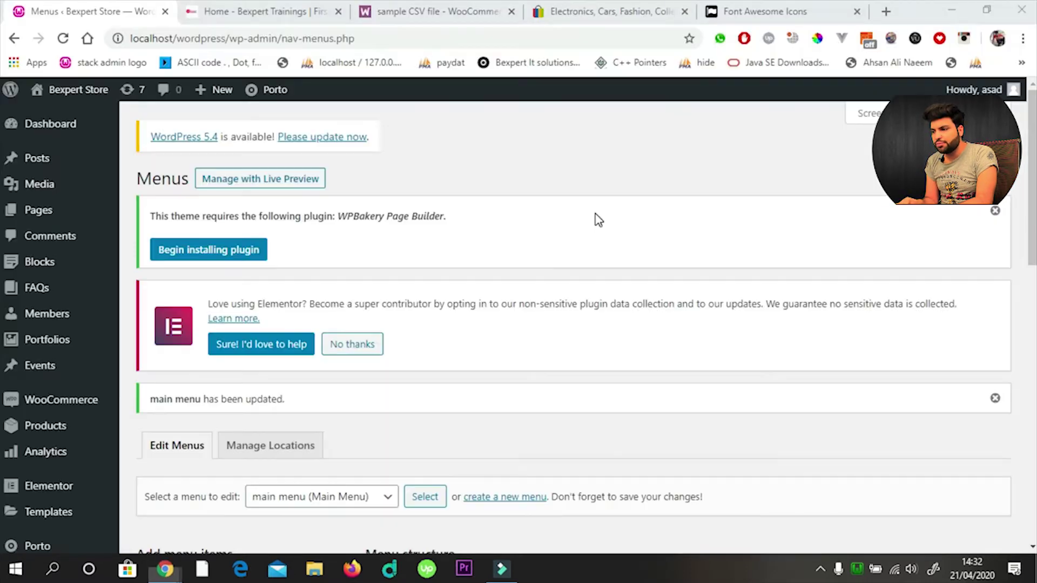
Search the Font Awesome 4.7 icon list for "electro", clear the search and reload the full list
{"action": "left_click", "coordinate": [794, 6]}
{"action": "scroll", "coordinate": [1, 86], "scroll_direction": "down", "scroll_amount": 8}
{"action": "scroll", "coordinate": [49, 243], "scroll_direction": "down", "scroll_amount": 1}
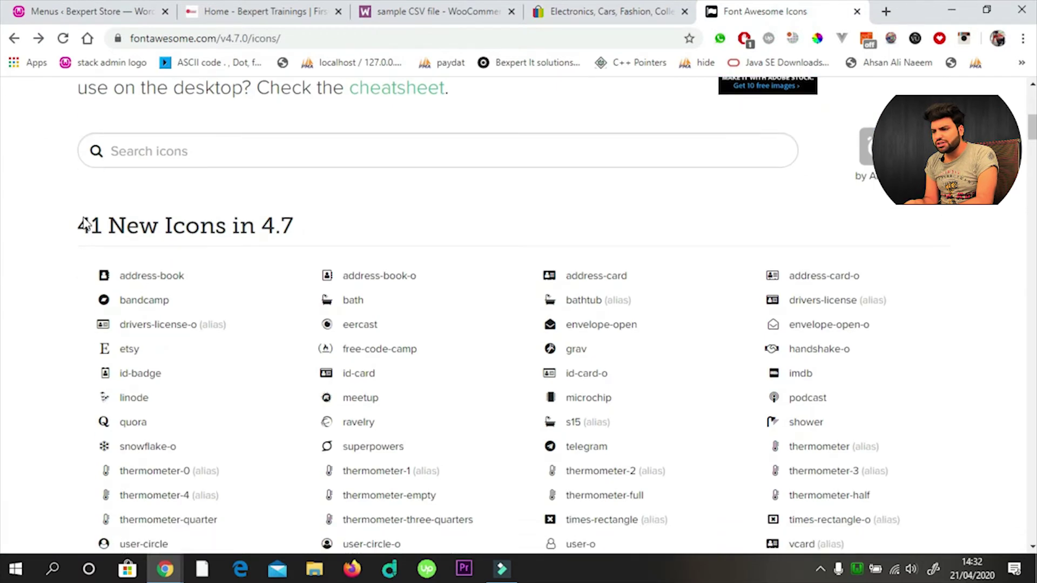
{"action": "left_click", "coordinate": [232, 145]}
{"action": "type", "text": "electro"}
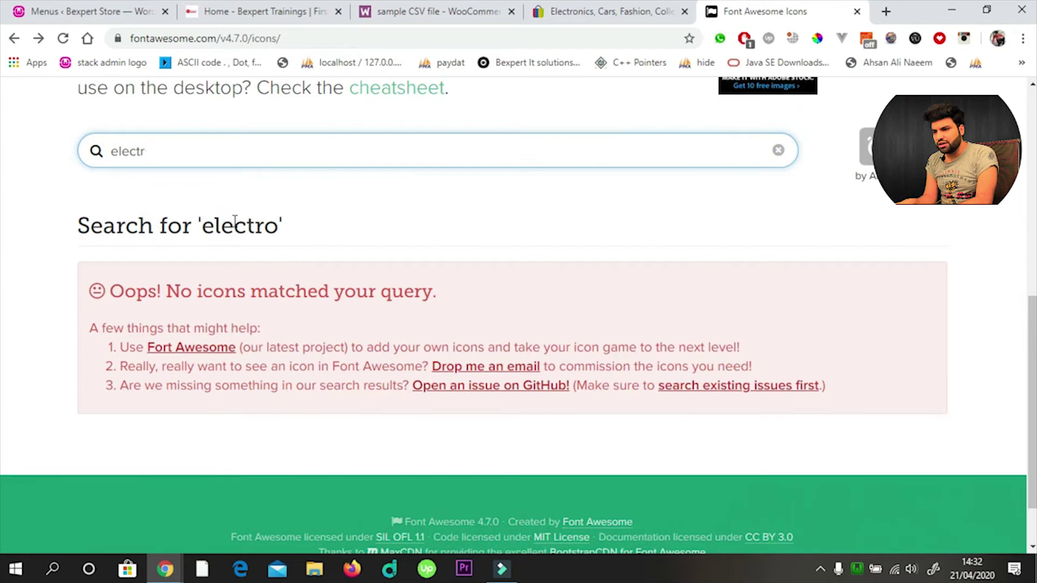
{"action": "key", "text": "BackSpace"}
{"action": "key", "text": "BackSpace"}
{"action": "key", "text": "BackSpace"}
{"action": "key", "text": "BackSpace"}
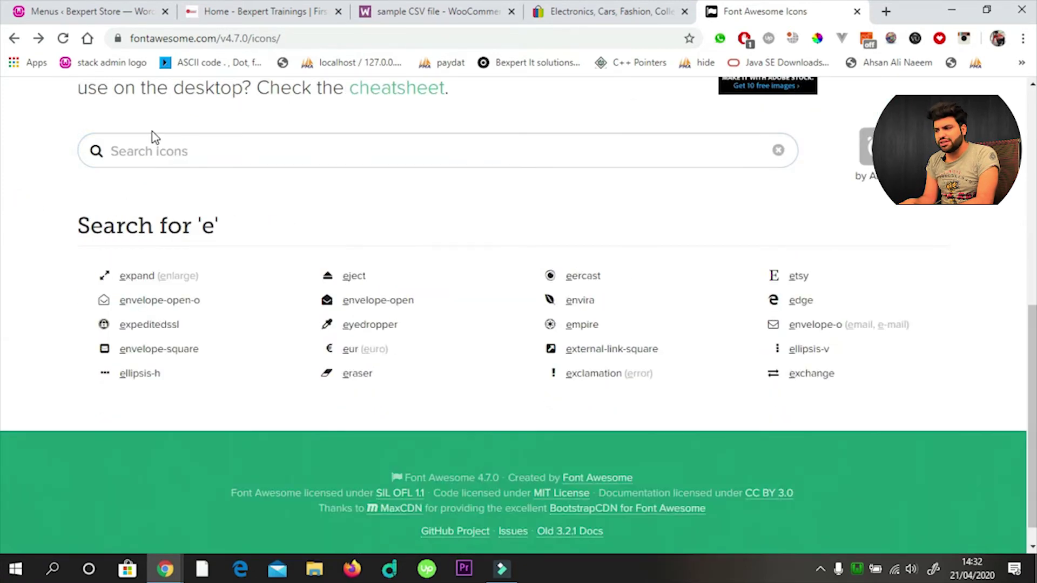
{"action": "left_click", "coordinate": [152, 136]}
{"action": "left_click", "coordinate": [20, 253]}
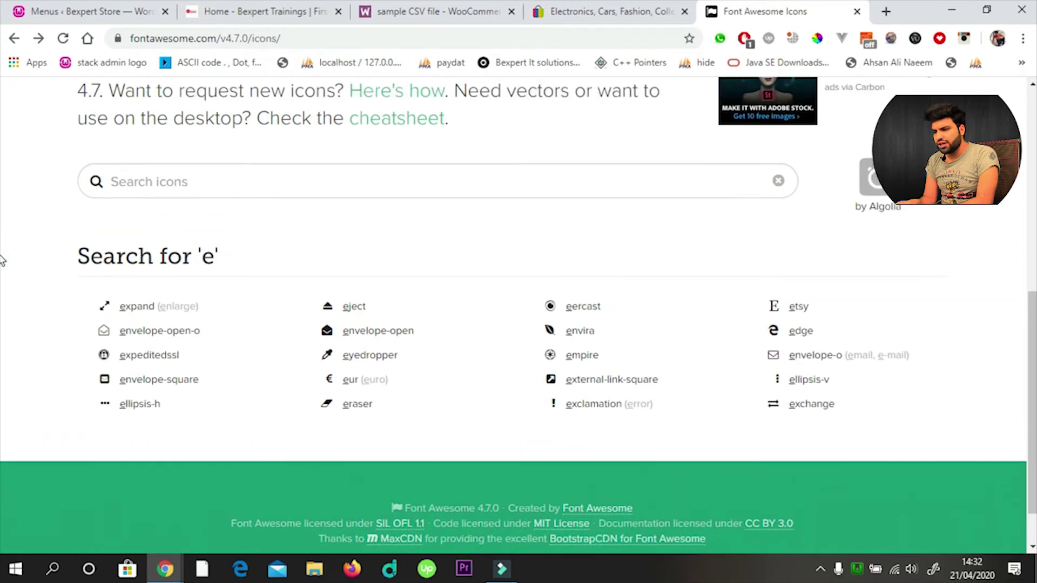
{"action": "scroll", "coordinate": [2, 260], "scroll_direction": "up", "scroll_amount": 1}
{"action": "key", "text": "F5"}
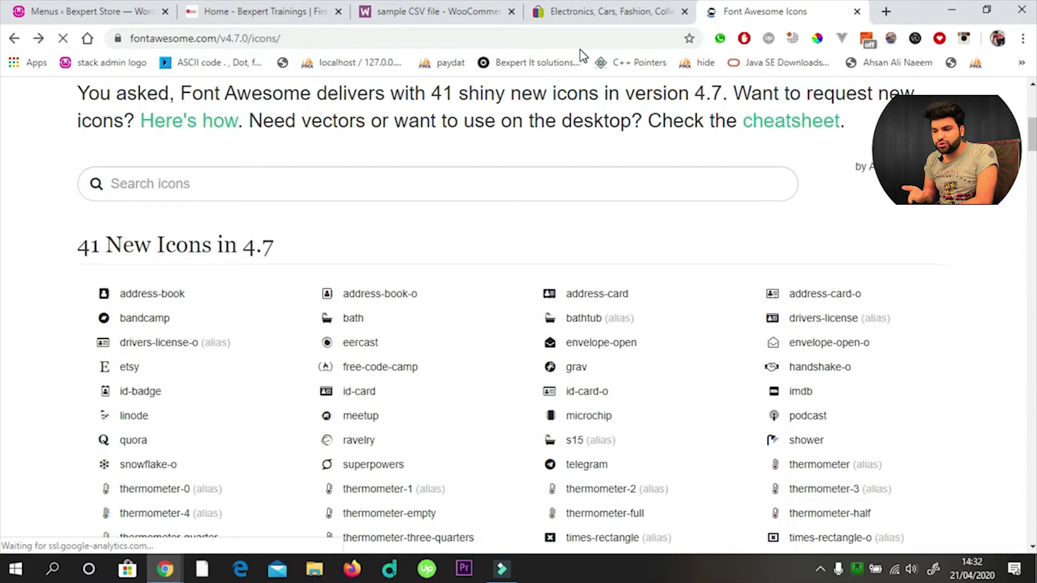
Browse the Web Application Icons for one that suits electronics and open the bolt icon's page
{"action": "key", "text": "Down"}
{"action": "key", "text": "Down"}
{"action": "key", "text": "Down"}
{"action": "key", "text": "Down"}
{"action": "key", "text": "Down"}
{"action": "key", "text": "Down"}
{"action": "key", "text": "Down"}
{"action": "key", "text": "Down"}
{"action": "key", "text": "Down"}
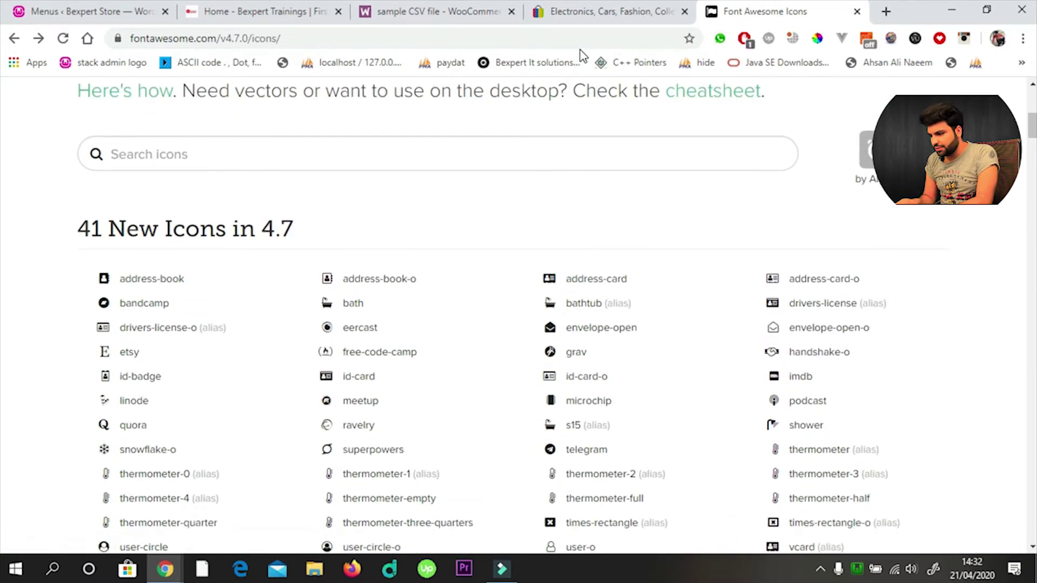
{"action": "key", "text": "Down"}
{"action": "key", "text": "Down"}
{"action": "key", "text": "Down"}
{"action": "key", "text": "Down"}
{"action": "key", "text": "Down"}
{"action": "key", "text": "Down"}
{"action": "key", "text": "Down"}
{"action": "key", "text": "Down"}
{"action": "key", "text": "Down"}
{"action": "key", "text": "Down"}
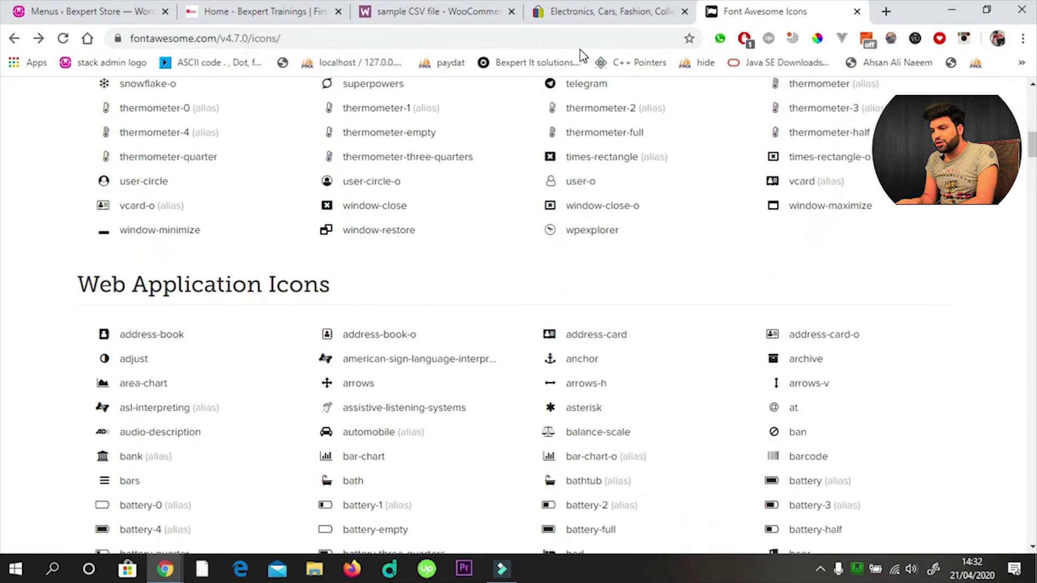
{"action": "key", "text": "Down"}
{"action": "key", "text": "Down"}
{"action": "key", "text": "Down"}
{"action": "key", "text": "Down"}
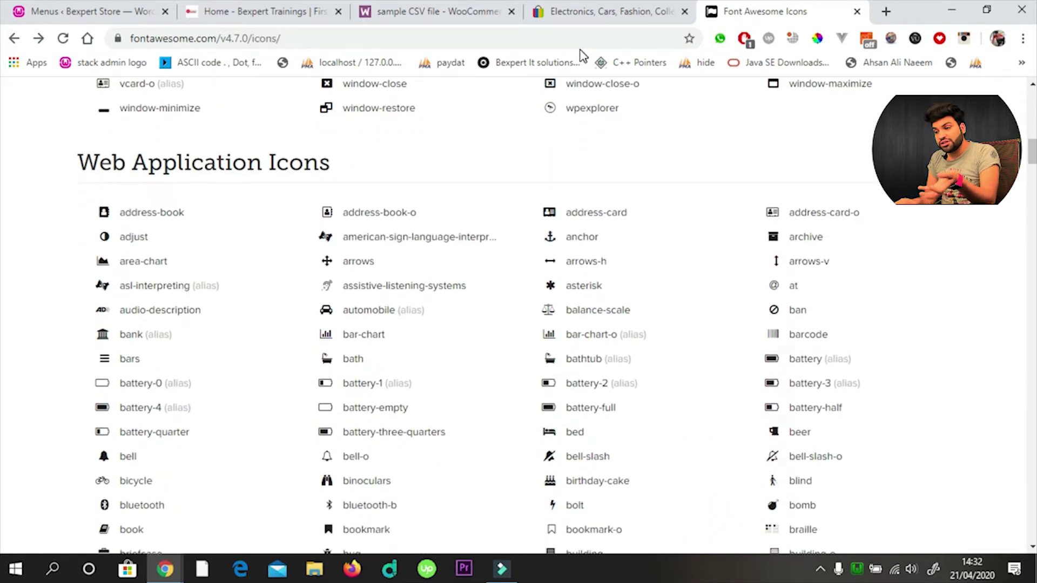
{"action": "key", "text": "Down"}
{"action": "key", "text": "Down"}
{"action": "key", "text": "Down"}
{"action": "key", "text": "Down"}
{"action": "key", "text": "Down"}
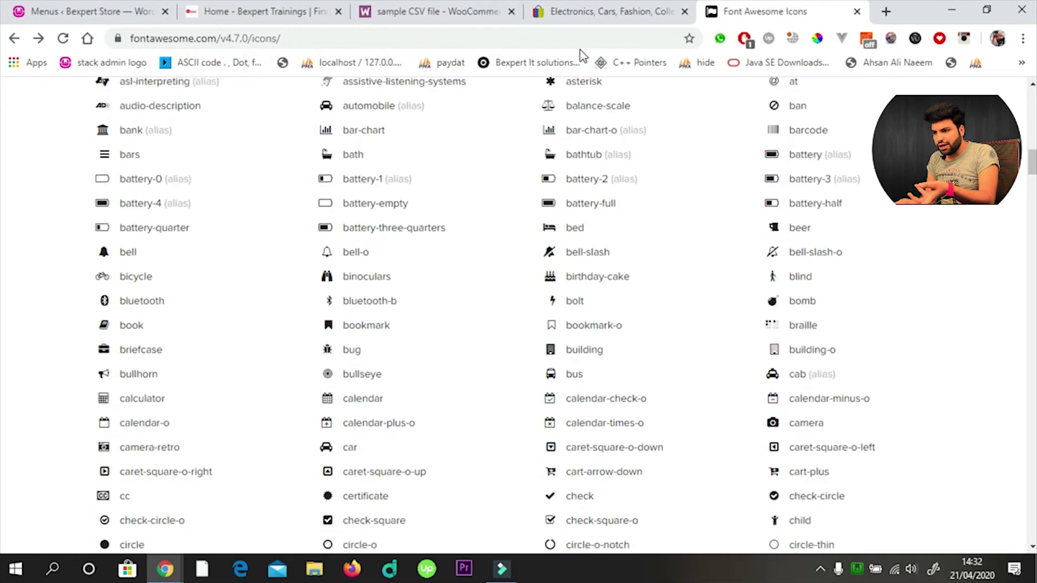
{"action": "key", "text": "Up"}
{"action": "key", "text": "Up"}
{"action": "key", "text": "Up"}
{"action": "key", "text": "Down"}
{"action": "key", "text": "Down"}
{"action": "key", "text": "Down"}
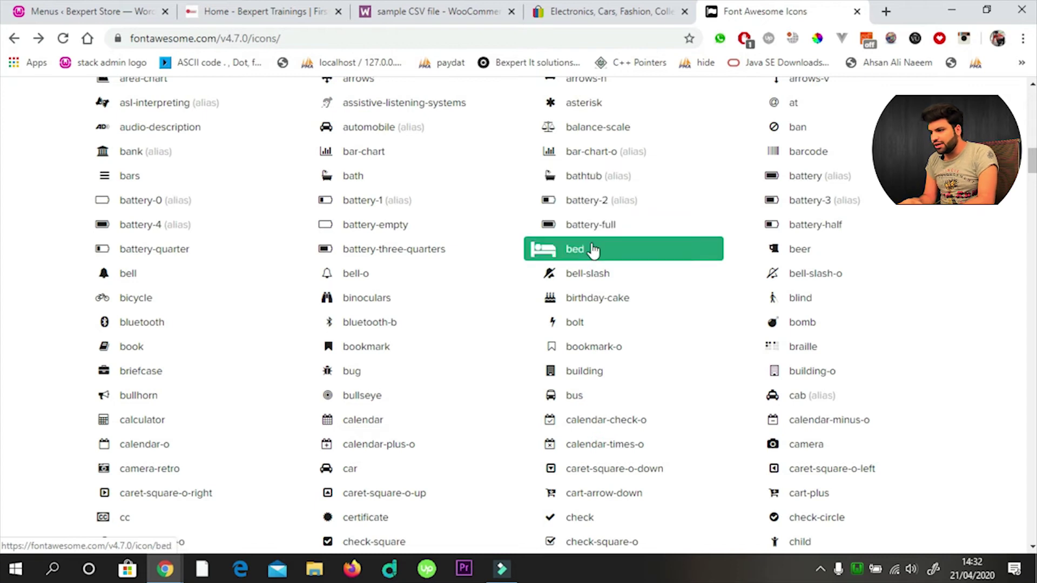
{"action": "left_click", "coordinate": [574, 326]}
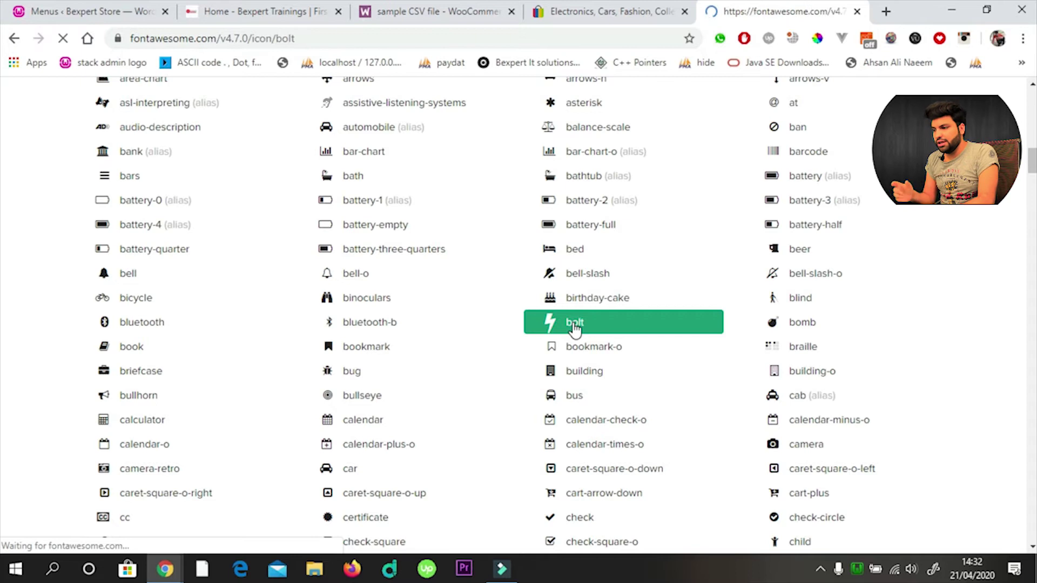
Copy the class name fa-bolt from the icon's code snippet and paste it as the Electronics menu item's Font Awesome icon class
{"action": "scroll", "coordinate": [568, 351], "scroll_direction": "down", "scroll_amount": 2}
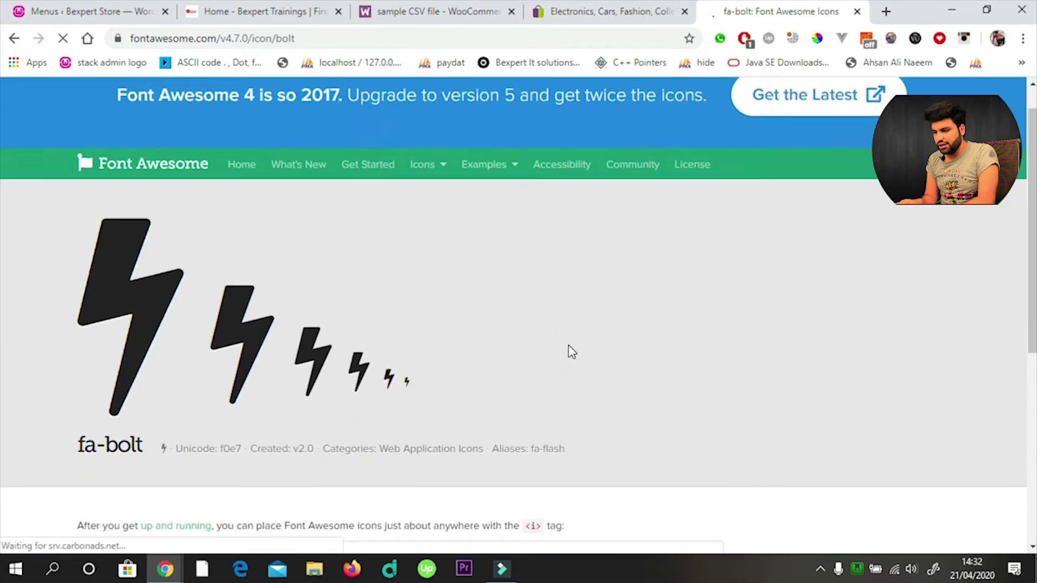
{"action": "scroll", "coordinate": [568, 351], "scroll_direction": "down", "scroll_amount": 2}
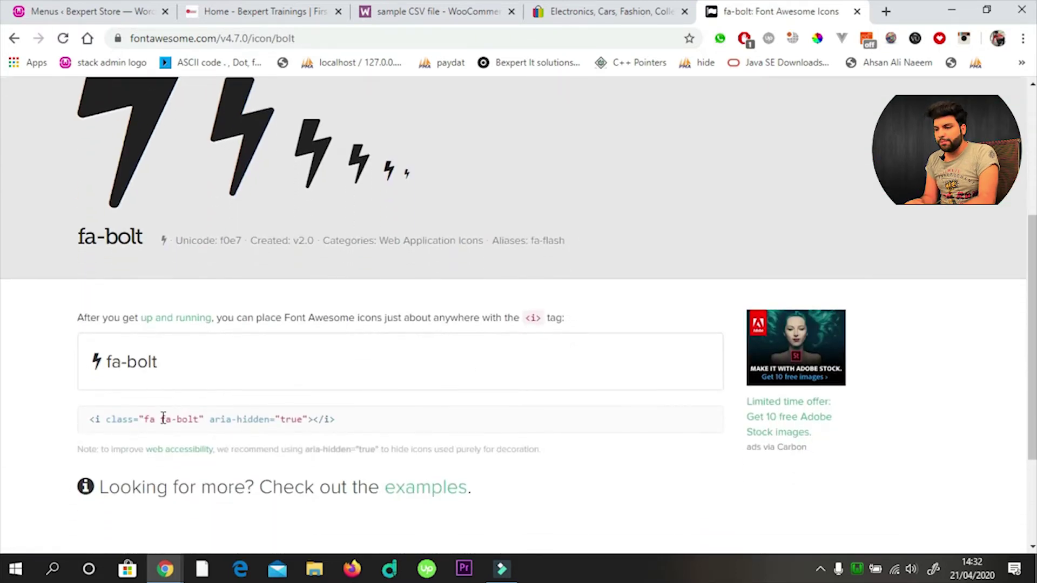
{"action": "left_click_drag", "start_coordinate": [161, 419], "coordinate": [202, 420]}
{"action": "key", "text": "ctrl+c"}
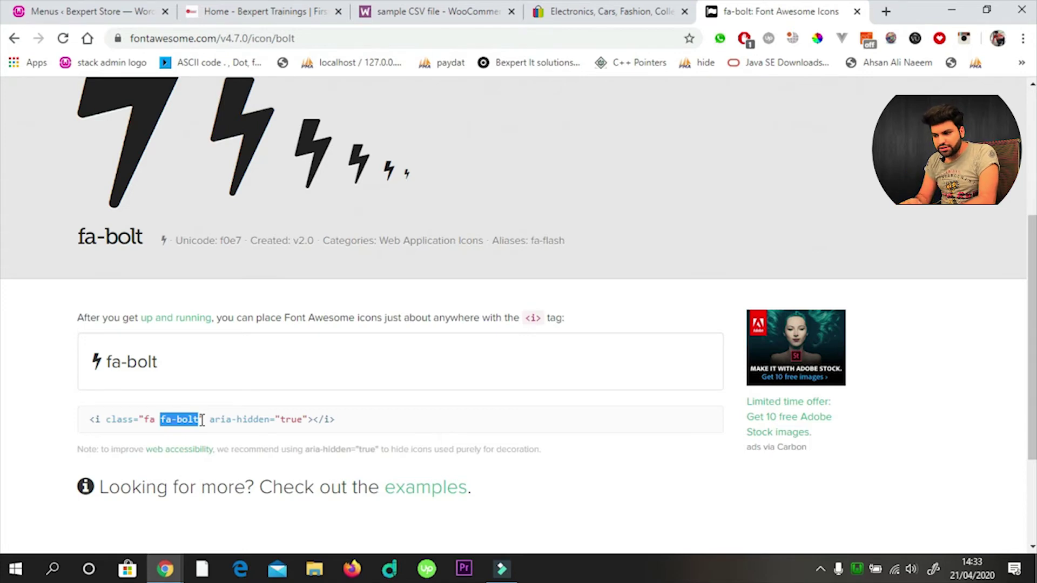
{"action": "left_click", "coordinate": [212, 11]}
{"action": "left_click", "coordinate": [106, 12]}
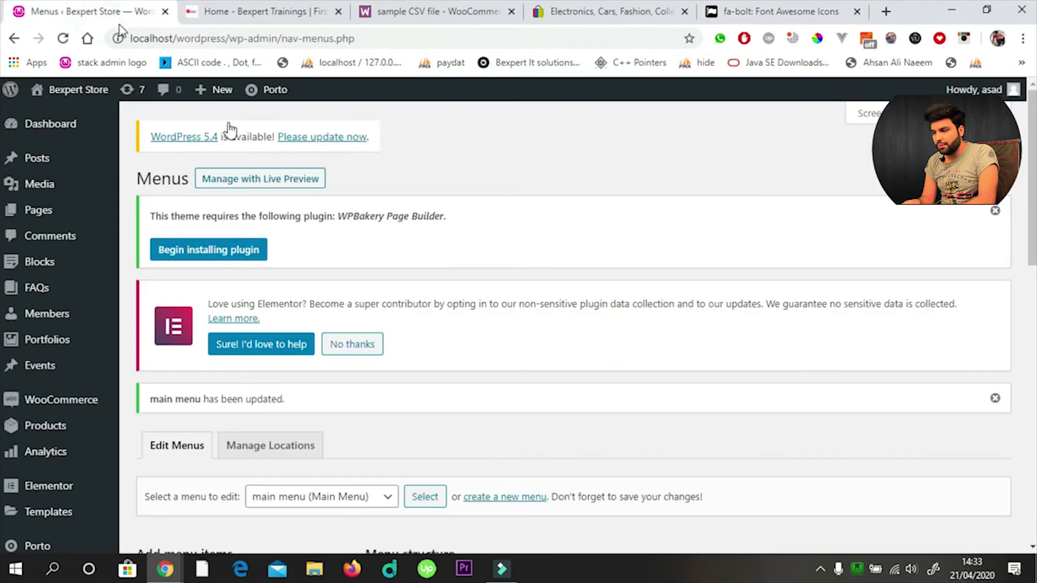
{"action": "scroll", "coordinate": [687, 221], "scroll_direction": "down", "scroll_amount": 8}
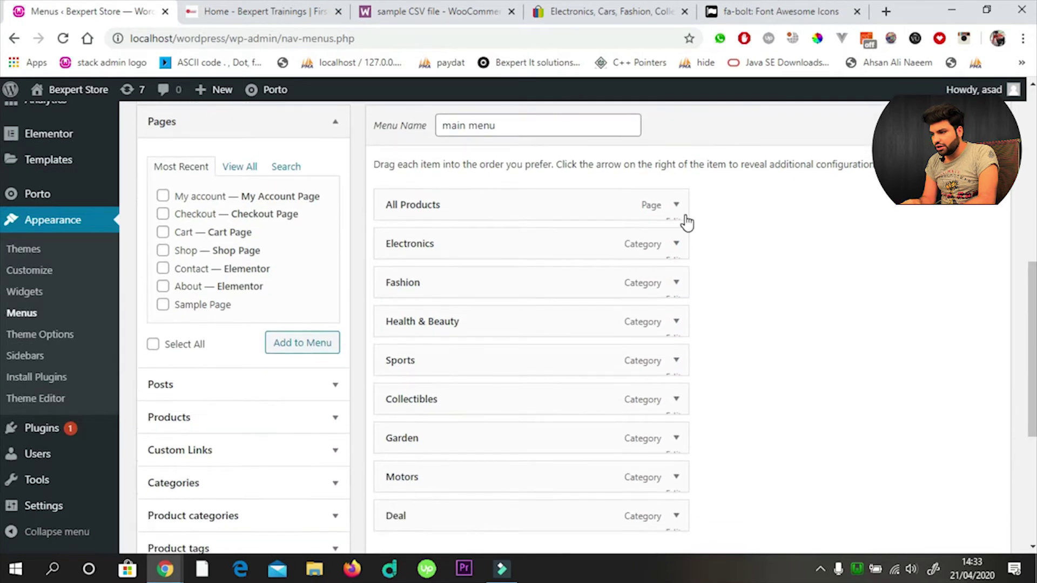
{"action": "left_click", "coordinate": [678, 245]}
{"action": "left_click", "coordinate": [473, 370]}
{"action": "key", "text": "ctrl+v"}
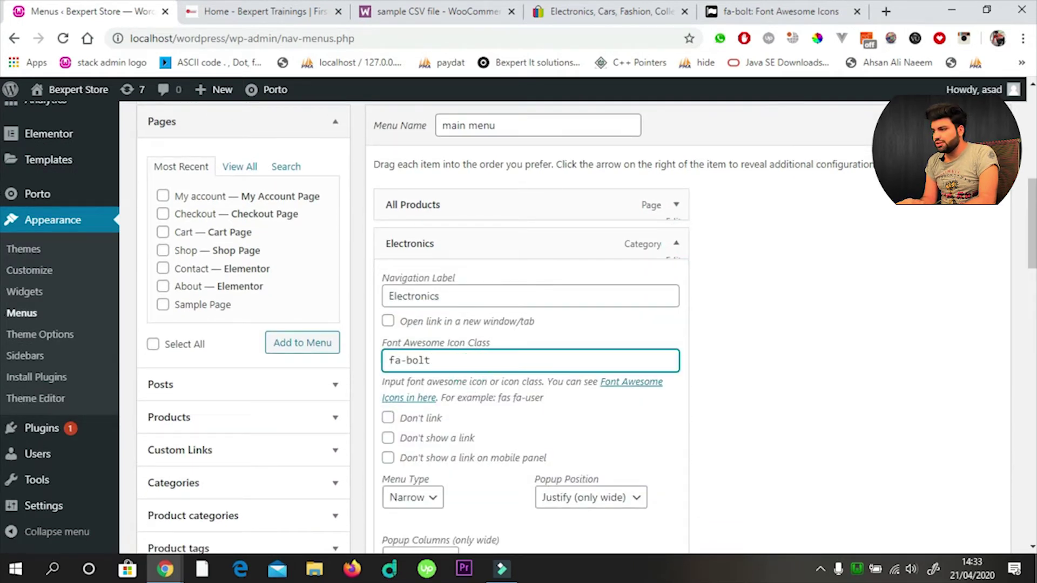
Save the main menu, check the Electronics icon on the storefront, and return to the menu editor
{"action": "key", "text": "Return"}
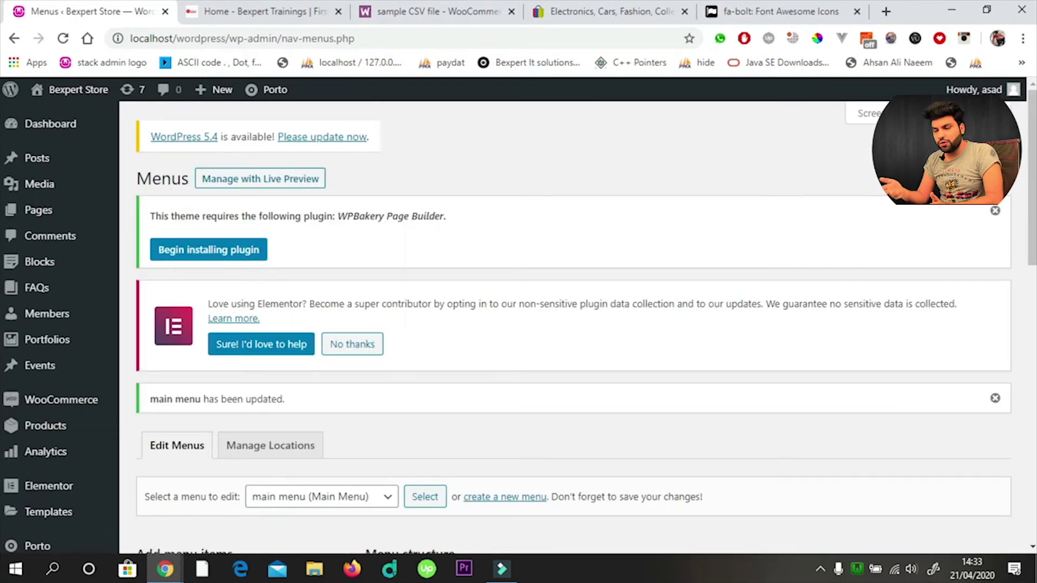
{"action": "key", "text": "alt+Tab"}
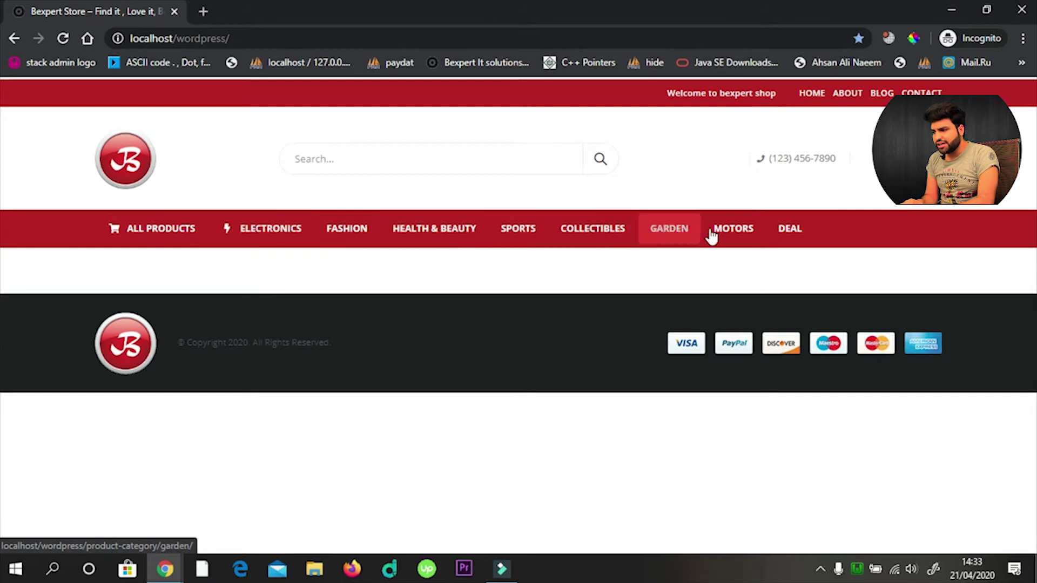
{"action": "left_click", "coordinate": [912, 273]}
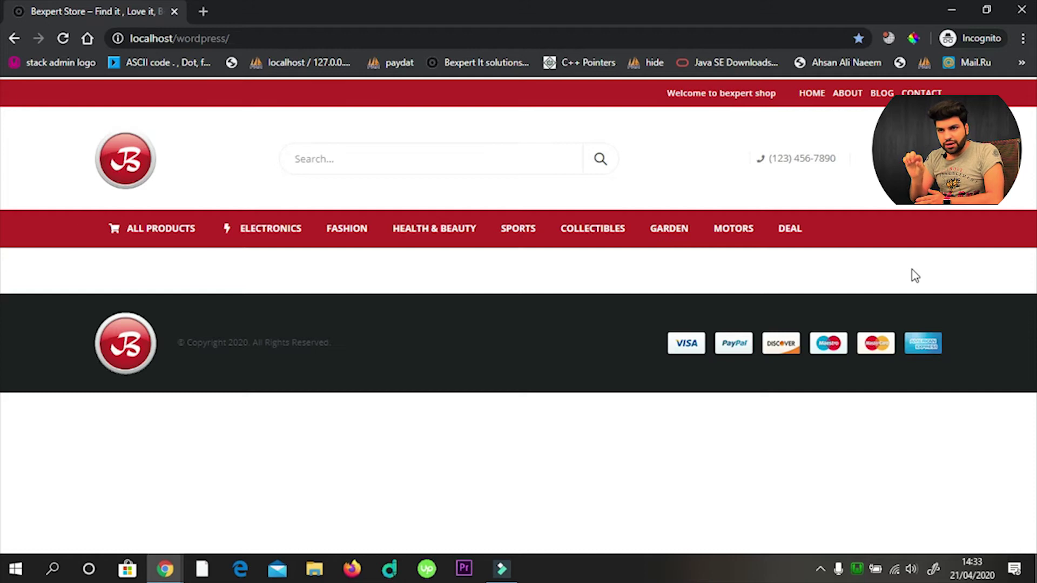
{"action": "key", "text": "alt+Tab"}
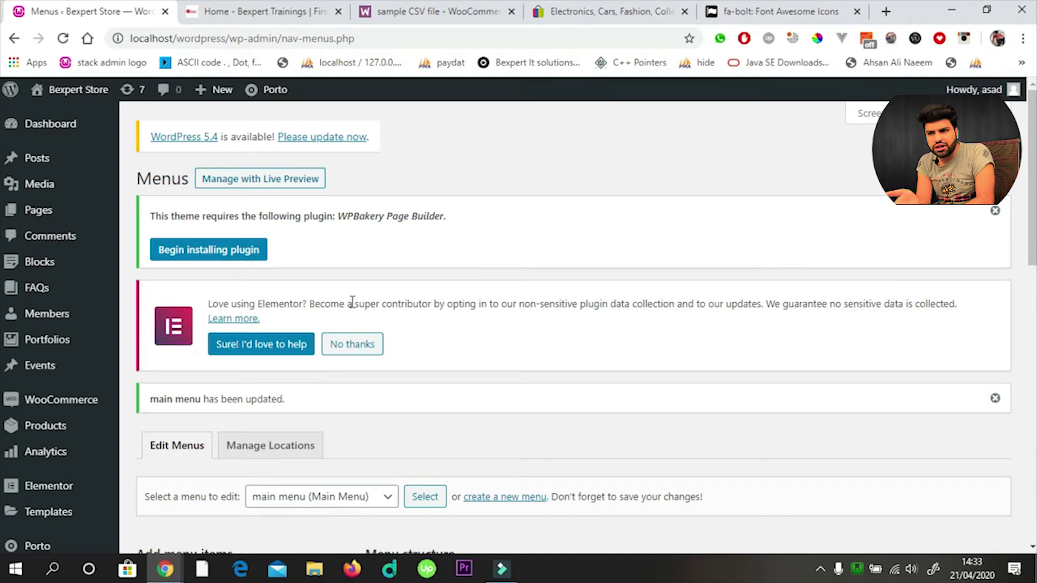
Examine the "sample CSV file" page in the WooCommerce documentation
{"action": "scroll", "coordinate": [352, 306], "scroll_direction": "down", "scroll_amount": 3}
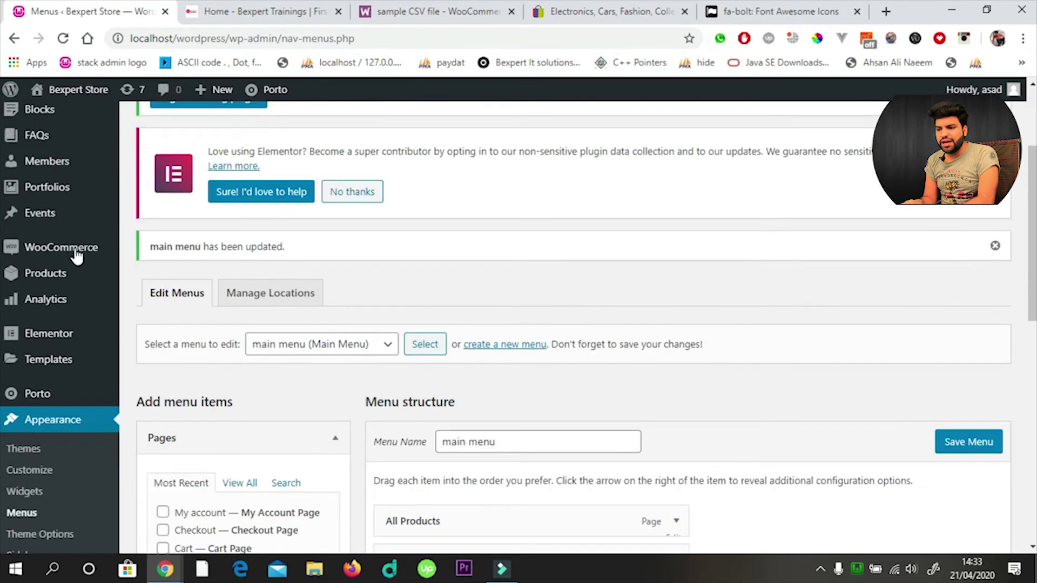
{"action": "mouse_move", "coordinate": [61, 254]}
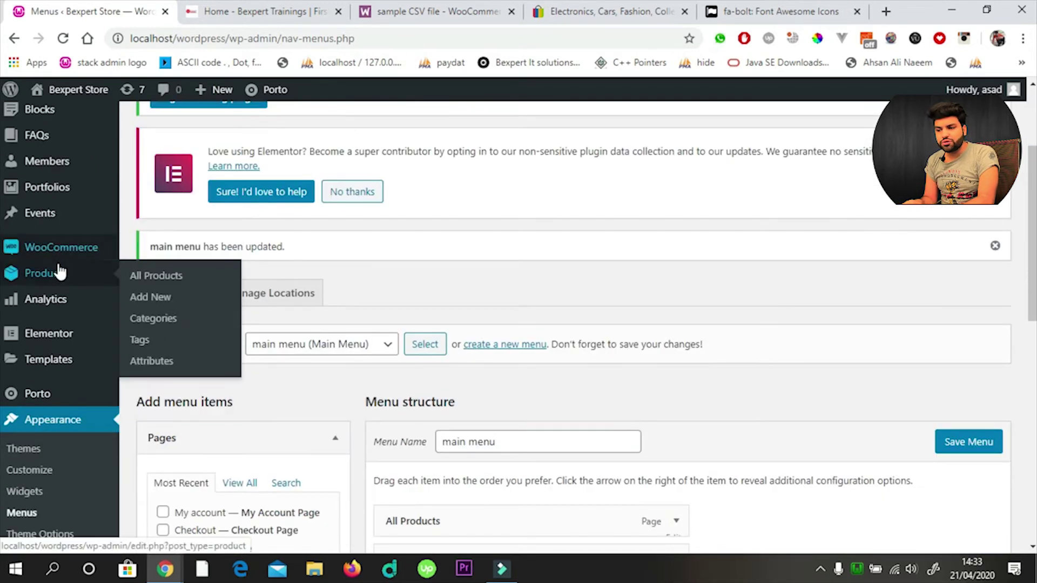
{"action": "left_click", "coordinate": [412, 7]}
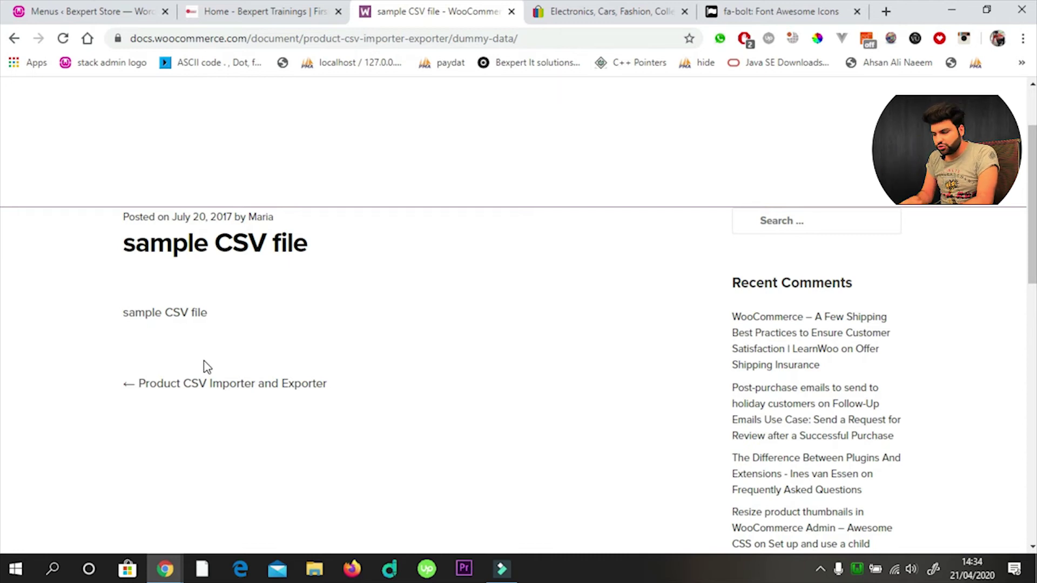
{"action": "scroll", "coordinate": [204, 360], "scroll_direction": "up", "scroll_amount": 1}
{"action": "scroll", "coordinate": [204, 361], "scroll_direction": "down", "scroll_amount": 1}
{"action": "left_click_drag", "start_coordinate": [101, 241], "coordinate": [382, 241]}
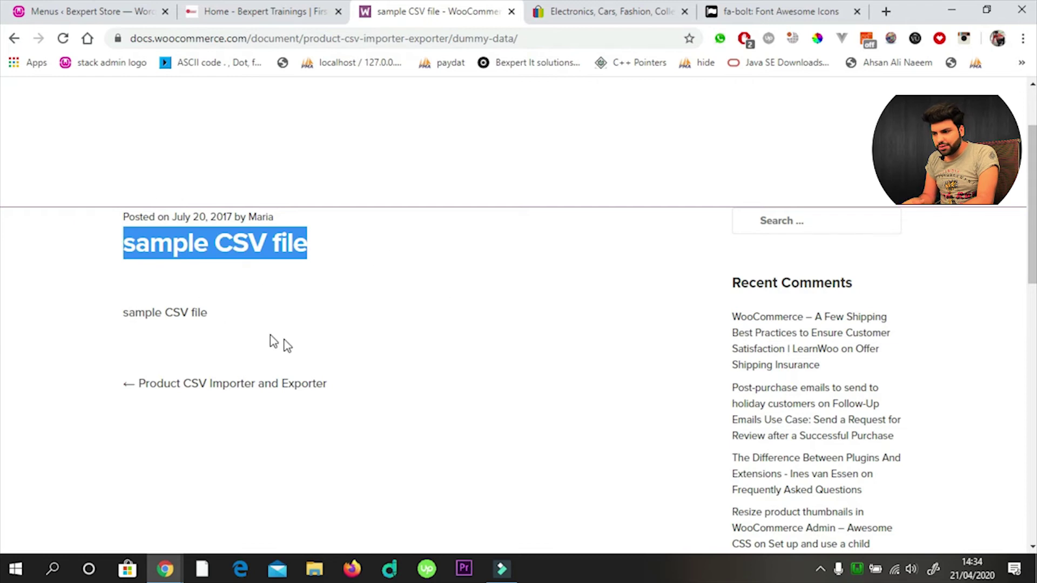
Return to the WordPress admin, open the page for adding a new product, and glance at the storefront
{"action": "left_click", "coordinate": [92, 10]}
{"action": "mouse_move", "coordinate": [71, 394]}
{"action": "scroll", "coordinate": [70, 395], "scroll_direction": "down", "scroll_amount": 1}
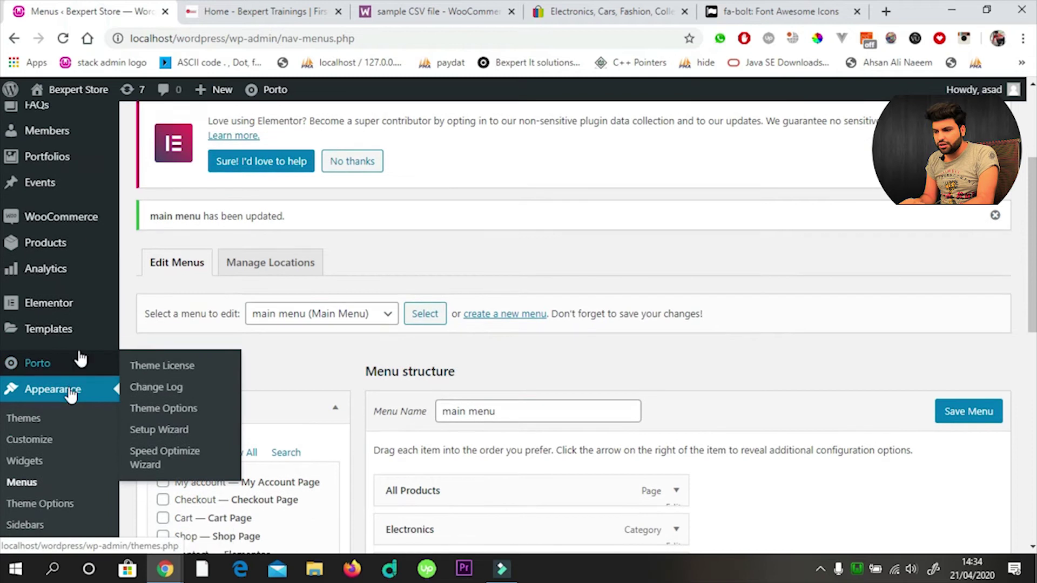
{"action": "mouse_move", "coordinate": [40, 216]}
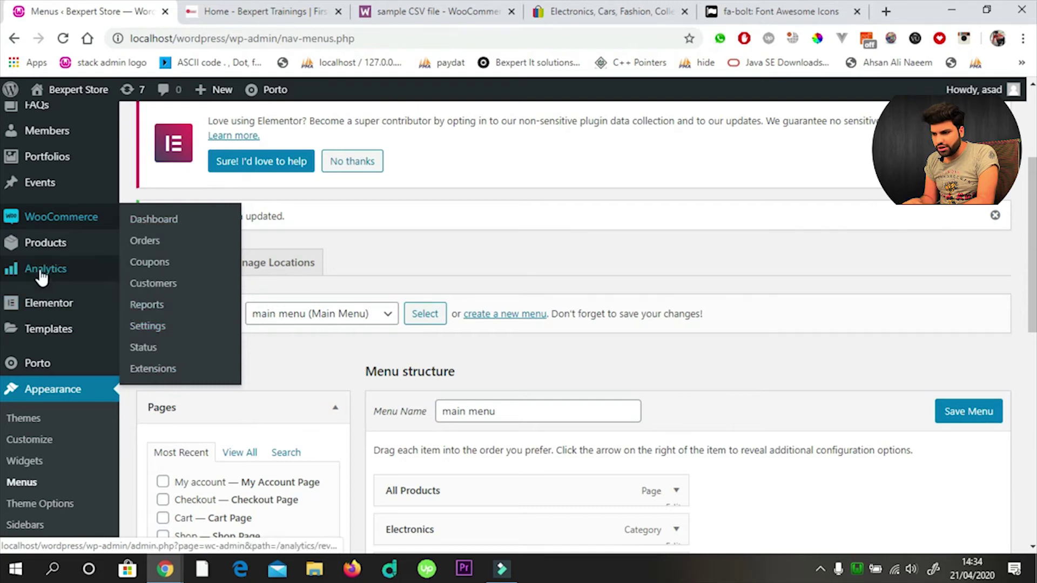
{"action": "mouse_move", "coordinate": [39, 253]}
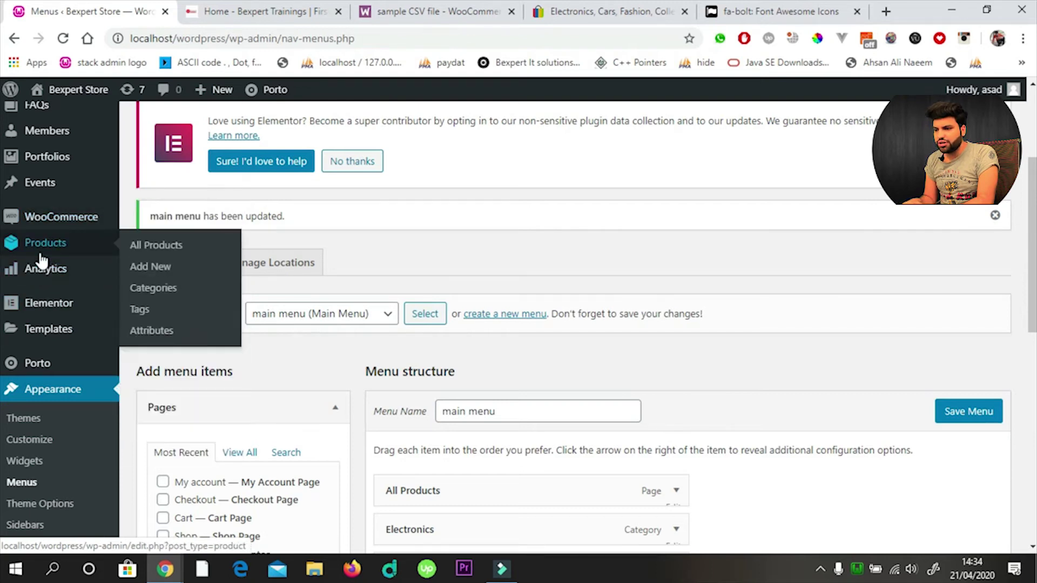
{"action": "left_click", "coordinate": [146, 268]}
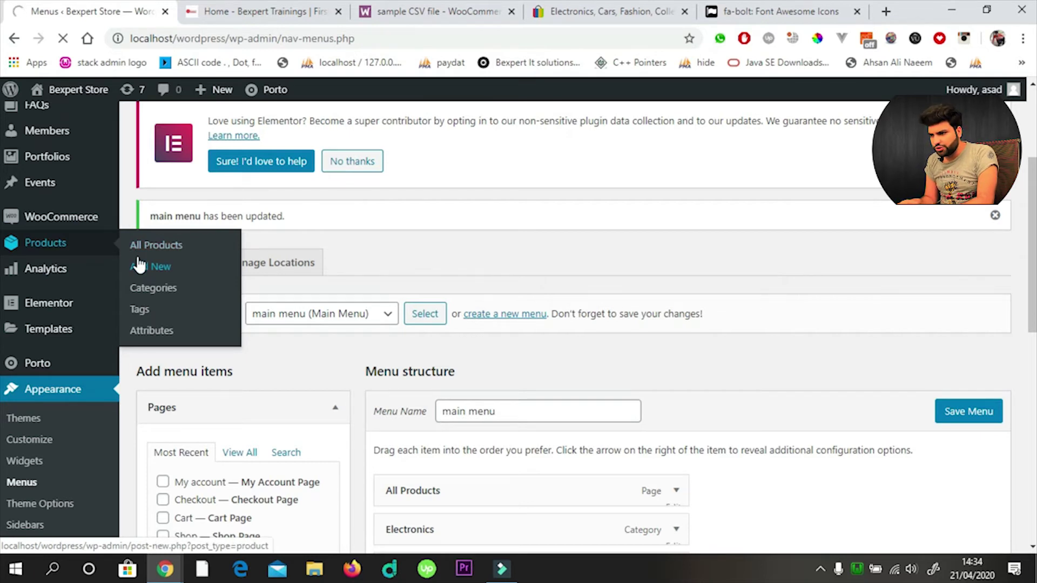
{"action": "key", "text": "alt+Tab"}
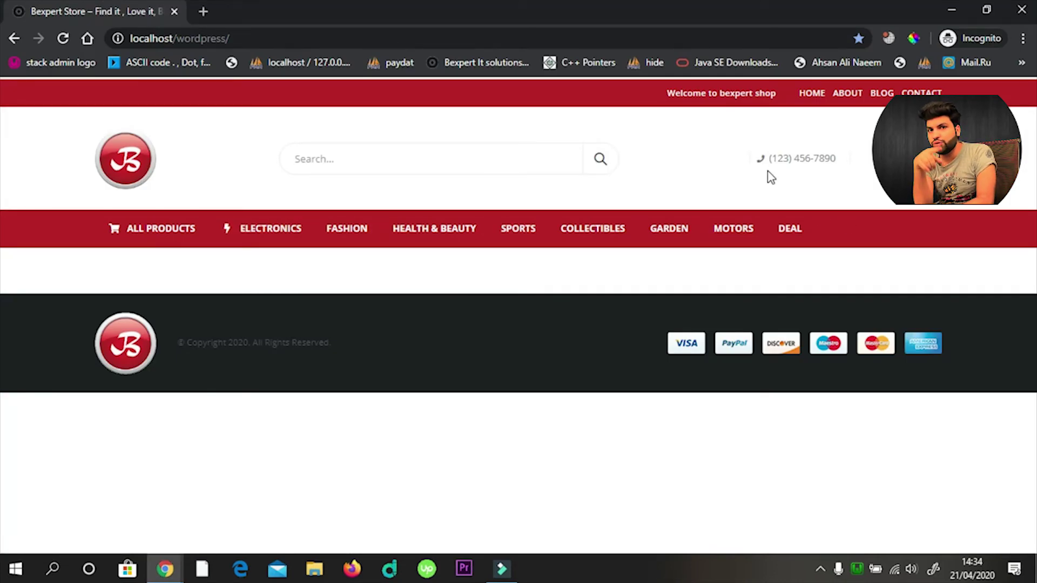
{"action": "key", "text": "alt+Tab"}
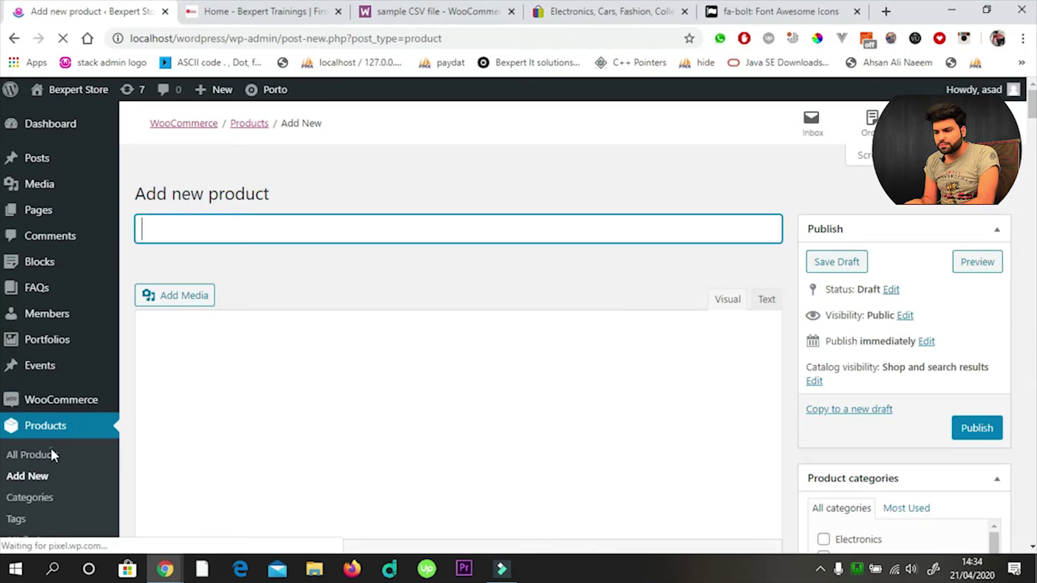
Open the All Products list in the WordPress admin and go to its Start Import option
{"action": "left_click", "coordinate": [37, 456]}
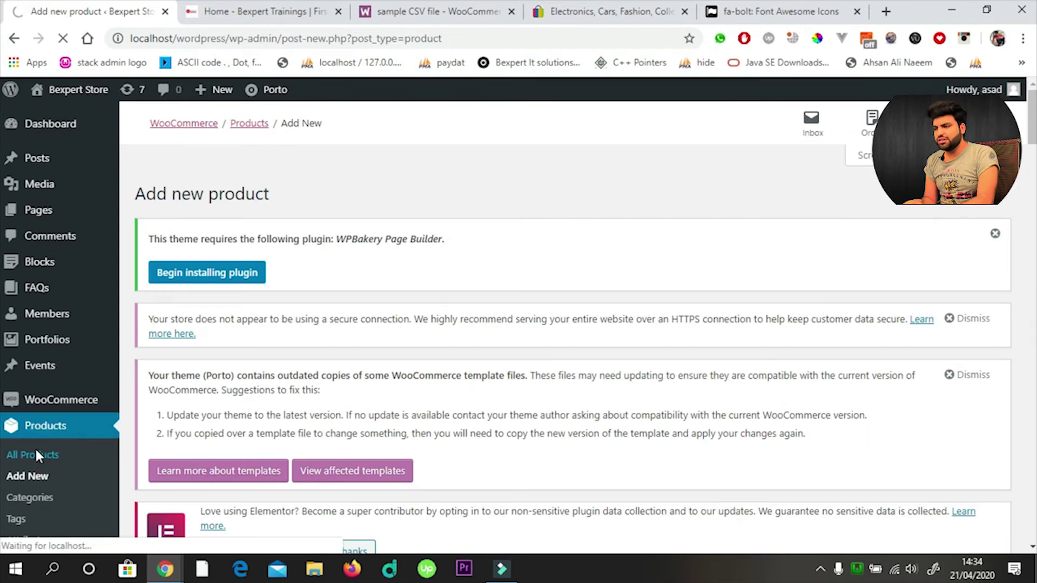
{"action": "key", "text": "alt+Tab"}
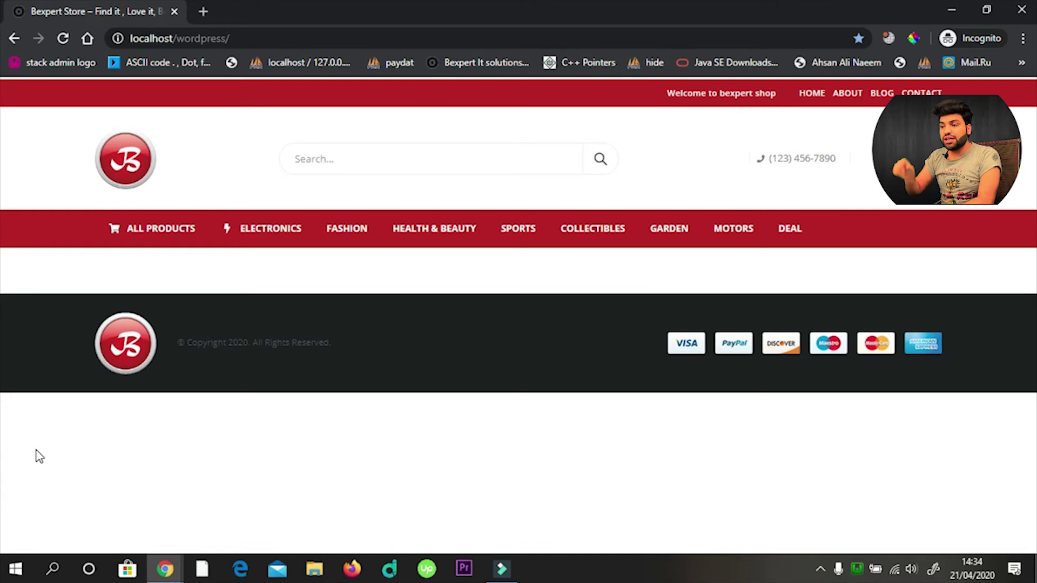
{"action": "key", "text": "alt+Tab"}
{"action": "left_click", "coordinate": [36, 457]}
{"action": "scroll", "coordinate": [350, 290], "scroll_direction": "down", "scroll_amount": 1}
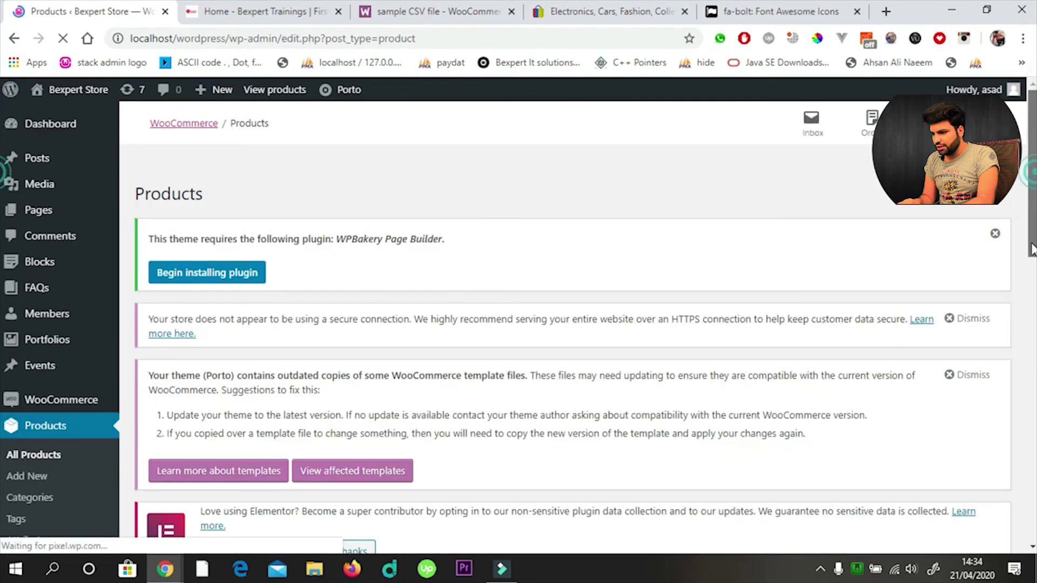
{"action": "scroll", "coordinate": [713, 354], "scroll_direction": "down", "scroll_amount": 5}
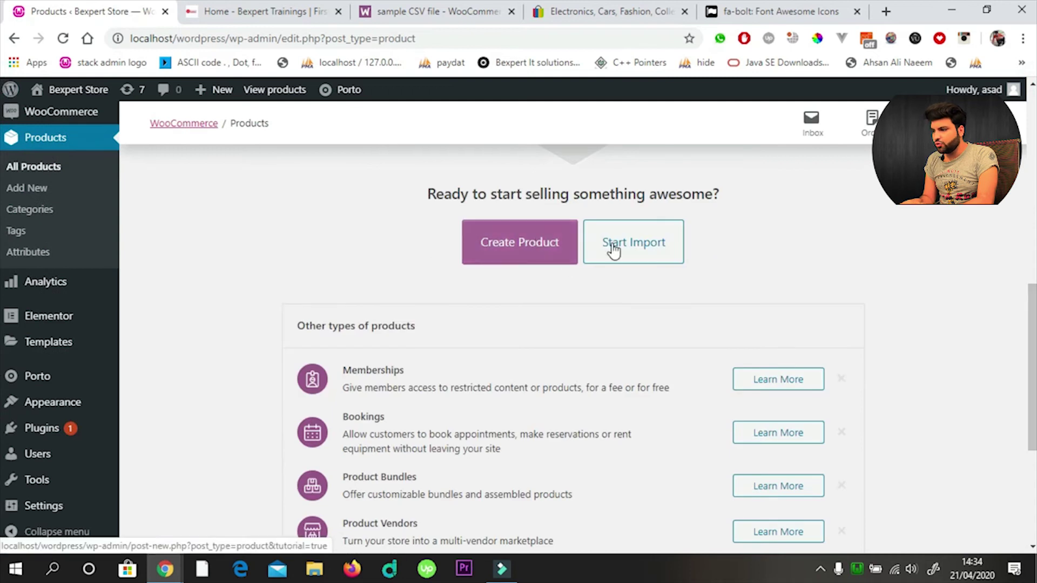
Choose dummy-data.csv from the Downloads folder as the product import file and continue to the column mapping
{"action": "left_click", "coordinate": [640, 247]}
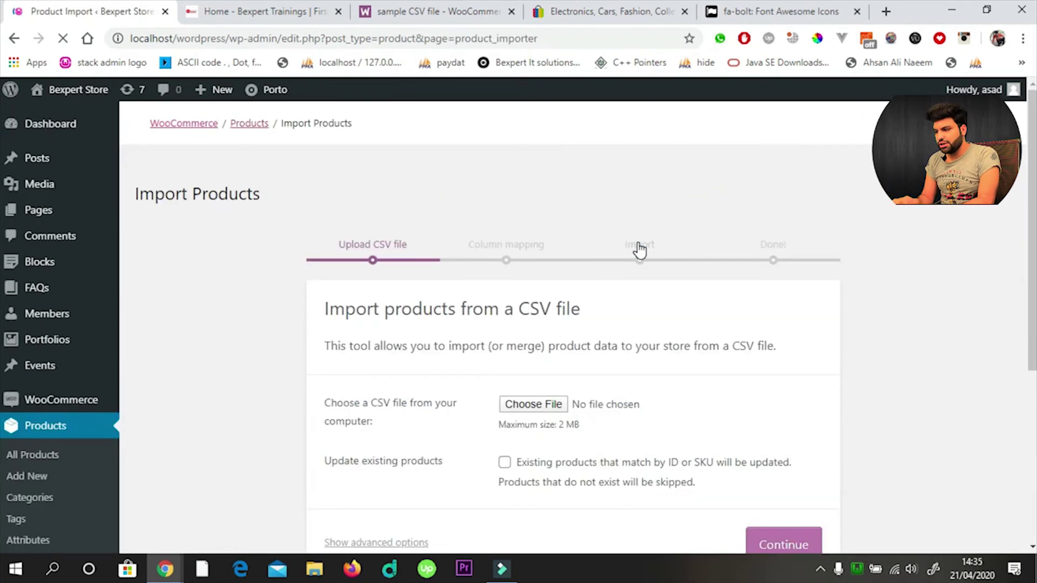
{"action": "scroll", "coordinate": [2, 263], "scroll_direction": "down", "scroll_amount": 2}
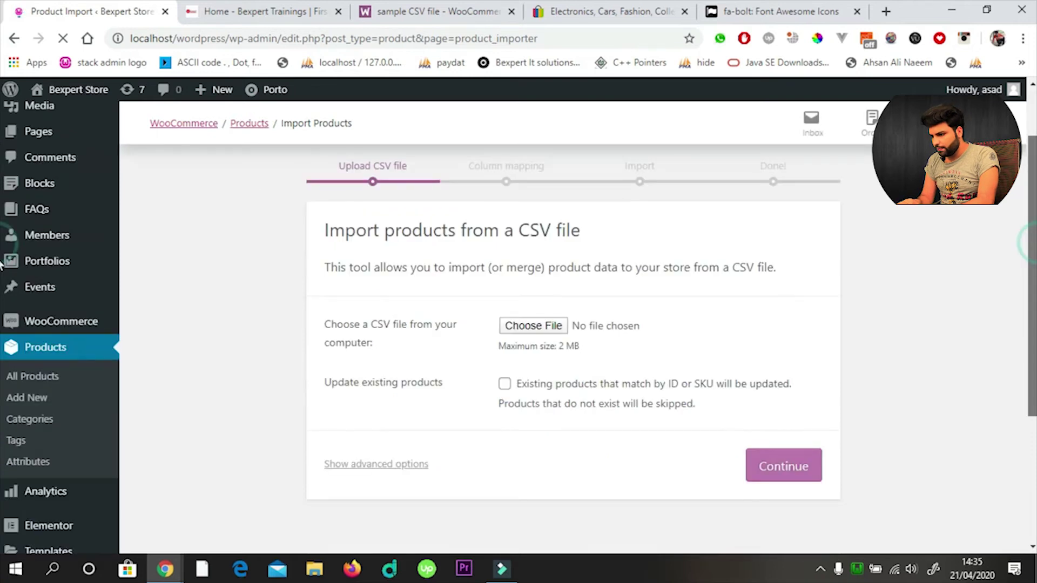
{"action": "scroll", "coordinate": [534, 304], "scroll_direction": "down", "scroll_amount": 1}
{"action": "left_click", "coordinate": [540, 304]}
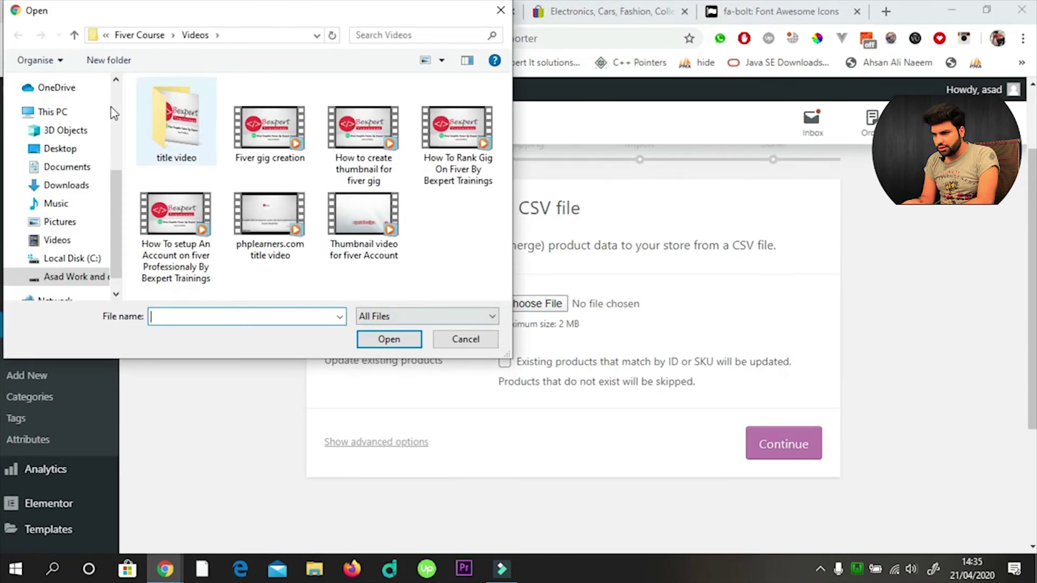
{"action": "left_click", "coordinate": [67, 185]}
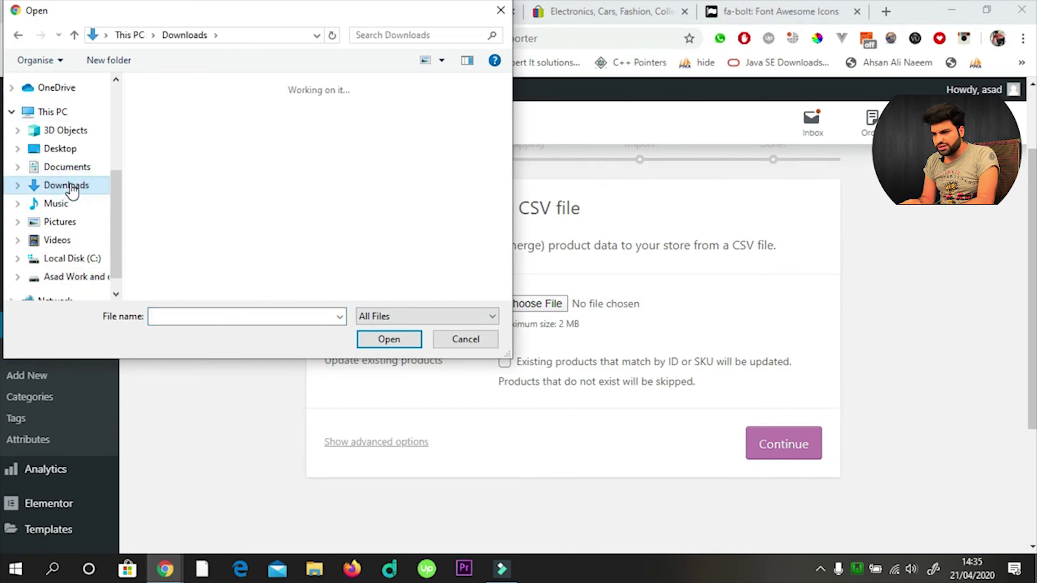
{"action": "left_click", "coordinate": [173, 143]}
{"action": "double_click", "coordinate": [173, 145]}
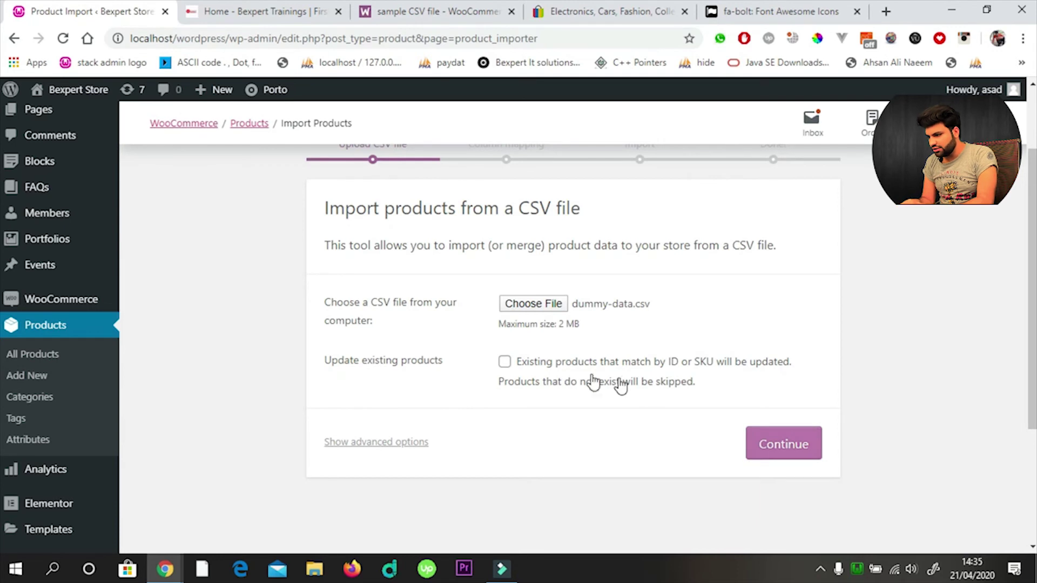
{"action": "left_click", "coordinate": [798, 443]}
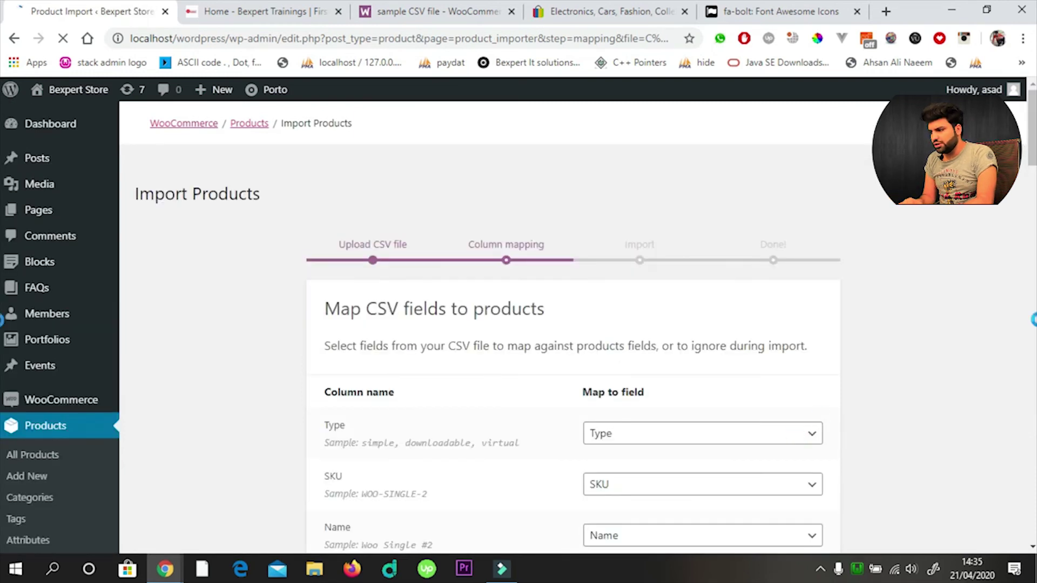
Map the CSV's Type column to the ID field and run the product import
{"action": "scroll", "coordinate": [402, 239], "scroll_direction": "down", "scroll_amount": 5}
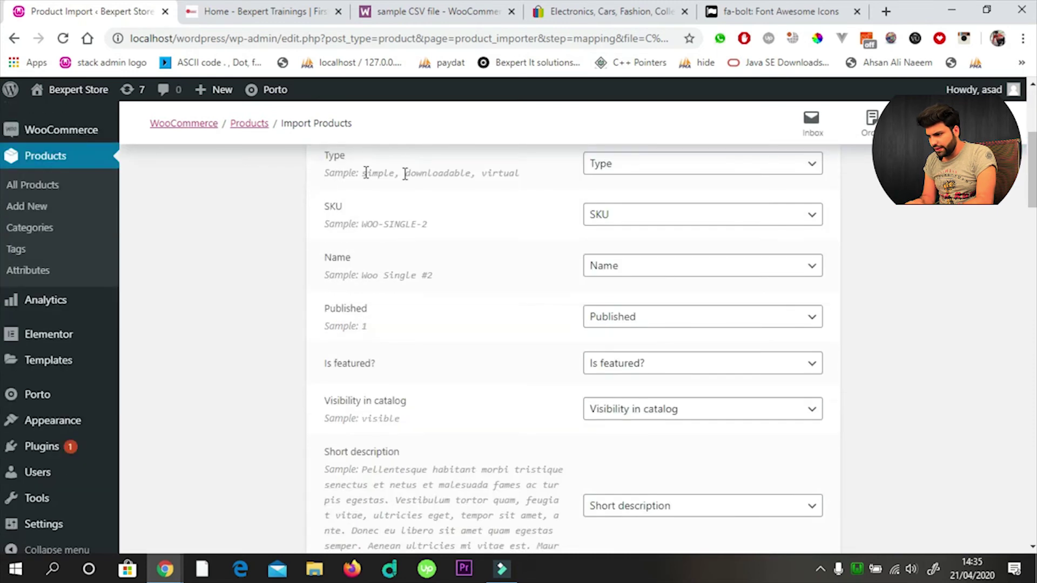
{"action": "left_click", "coordinate": [639, 169]}
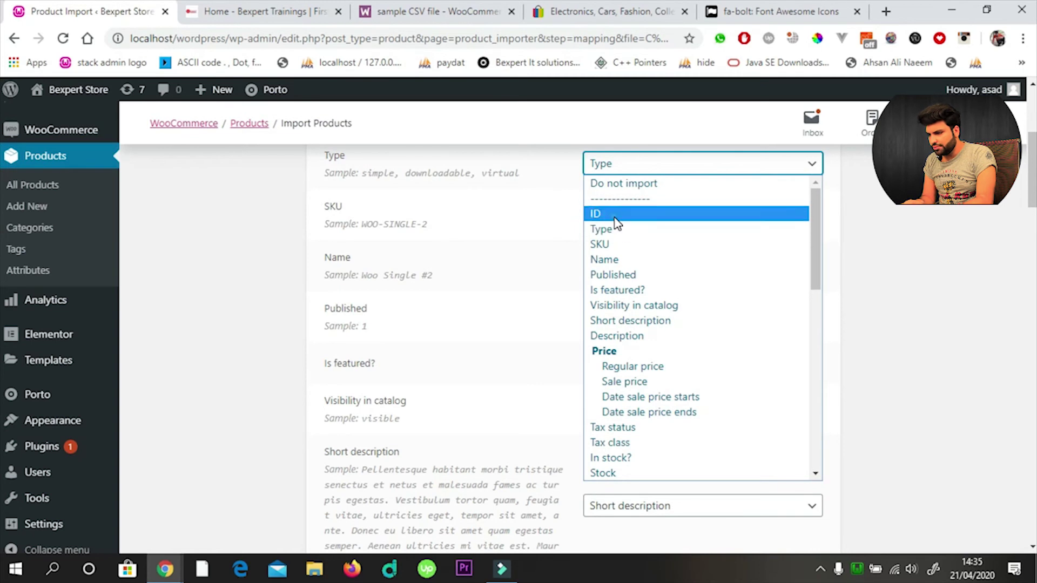
{"action": "left_click", "coordinate": [615, 216]}
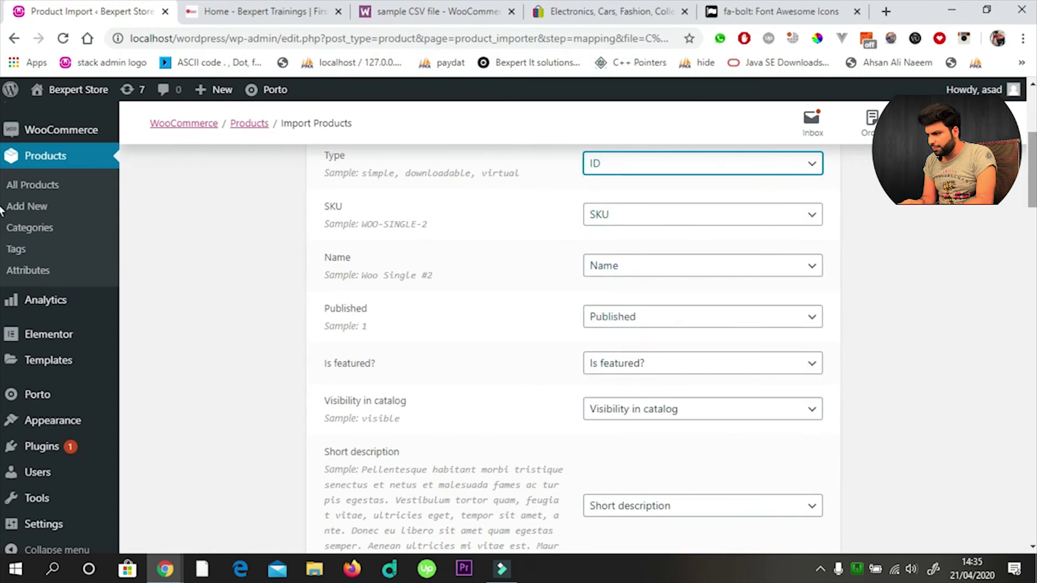
{"action": "scroll", "coordinate": [1, 281], "scroll_direction": "down", "scroll_amount": 15}
{"action": "scroll", "coordinate": [1, 384], "scroll_direction": "down", "scroll_amount": 15}
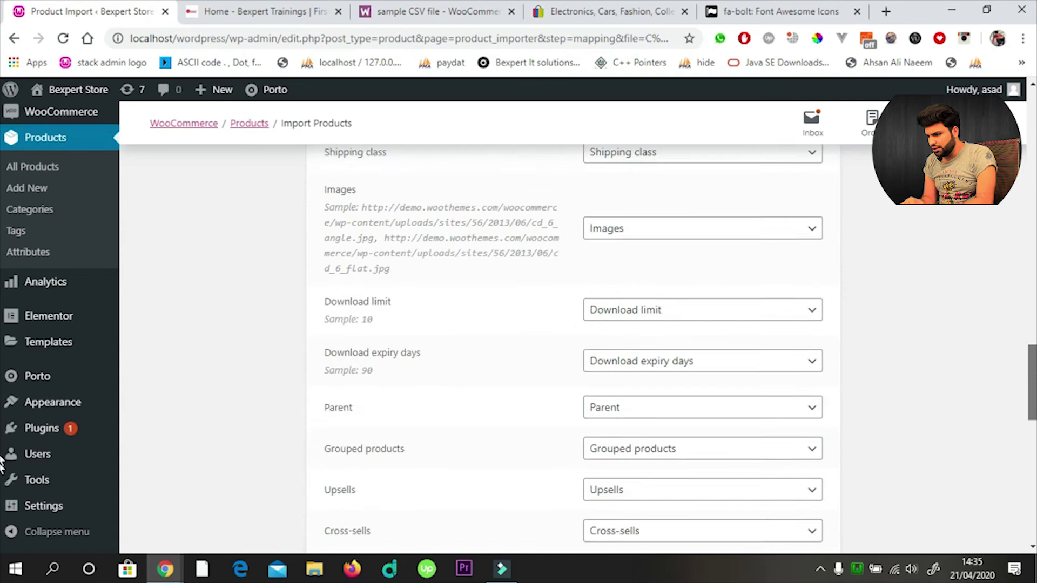
{"action": "left_click", "coordinate": [769, 453]}
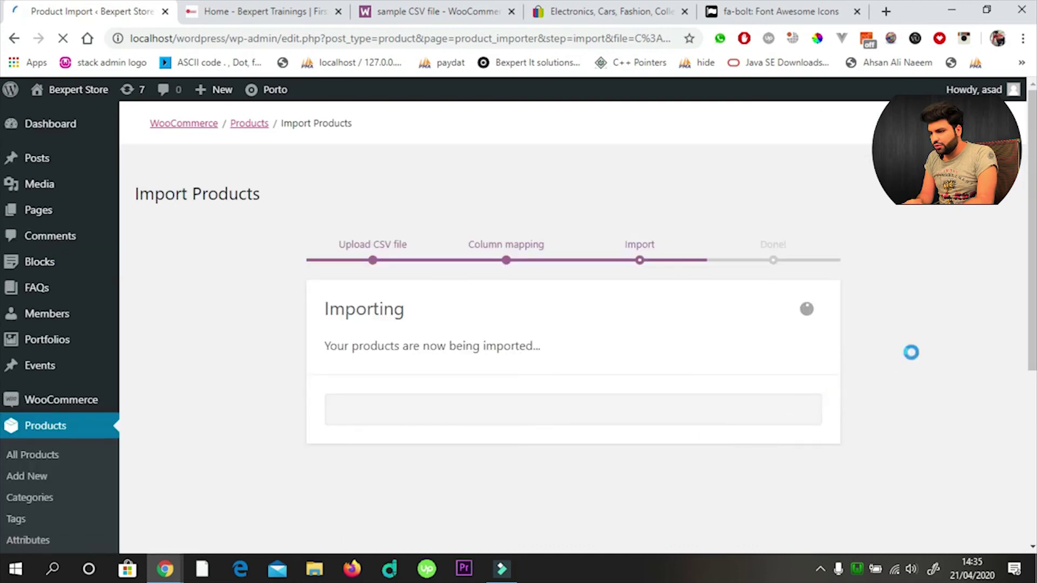
Reload the storefront in the other browser window, and open the product list from the import results page
{"action": "scroll", "coordinate": [1, 206], "scroll_direction": "down", "scroll_amount": 1}
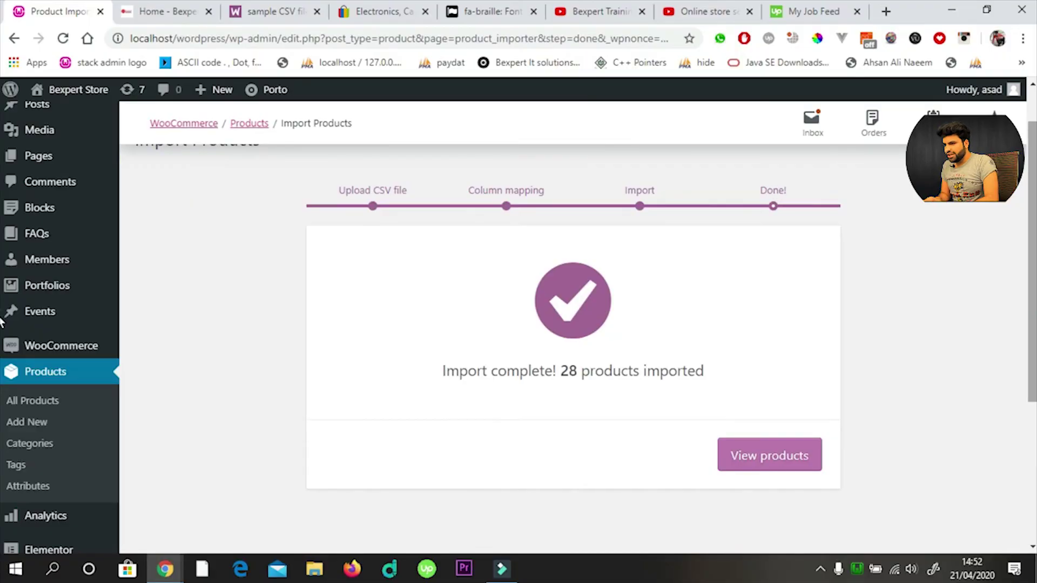
{"action": "scroll", "coordinate": [521, 378], "scroll_direction": "down", "scroll_amount": 2}
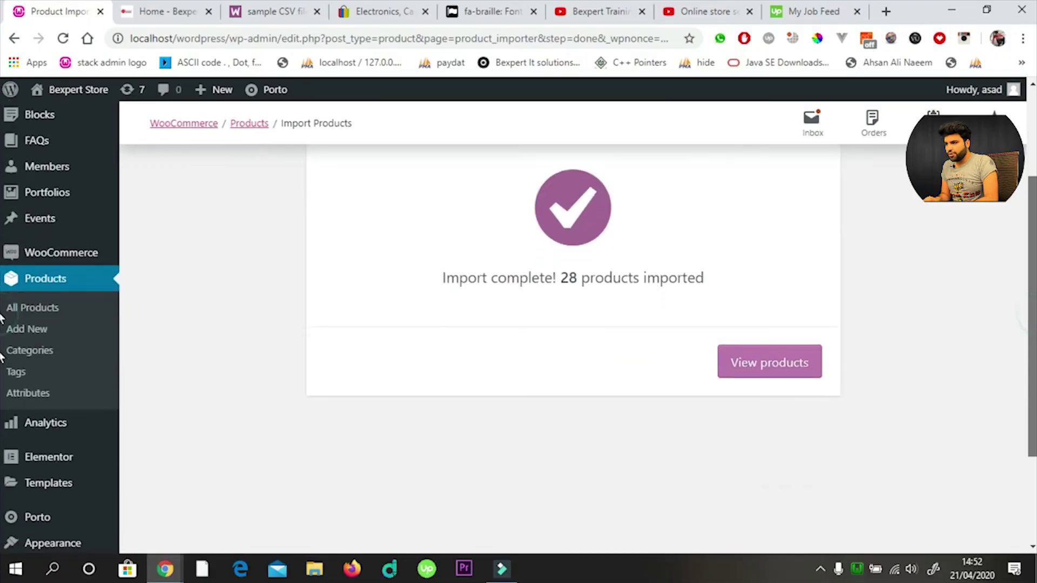
{"action": "scroll", "coordinate": [521, 378], "scroll_direction": "up", "scroll_amount": 3}
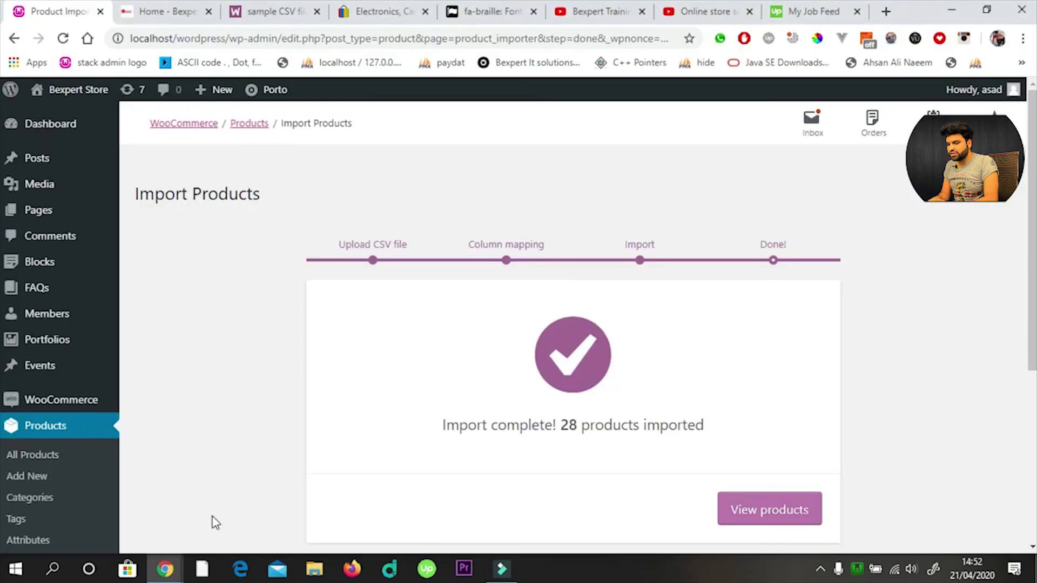
{"action": "mouse_move", "coordinate": [165, 568]}
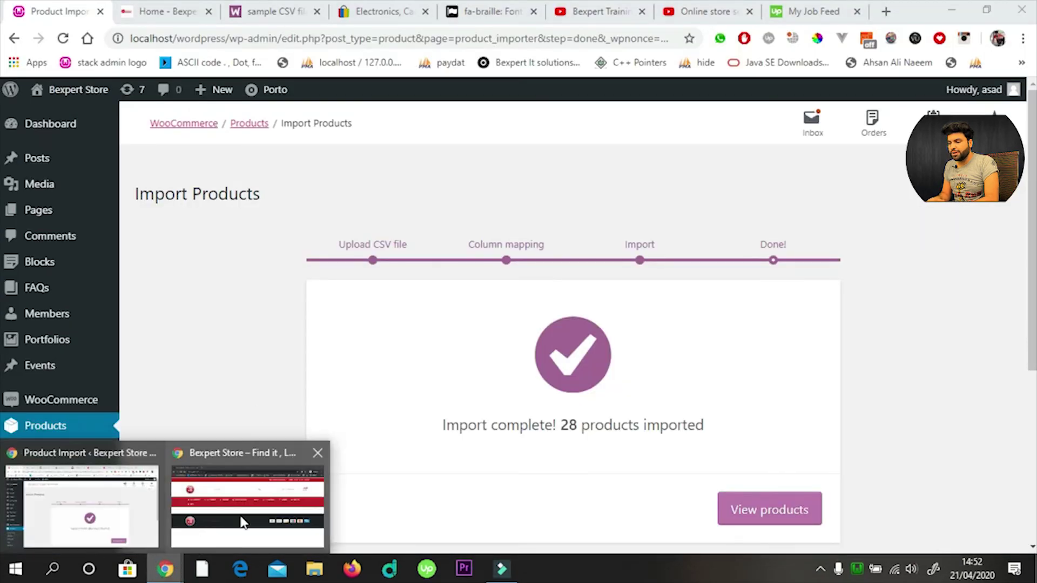
{"action": "left_click", "coordinate": [241, 520]}
{"action": "key", "text": "F5"}
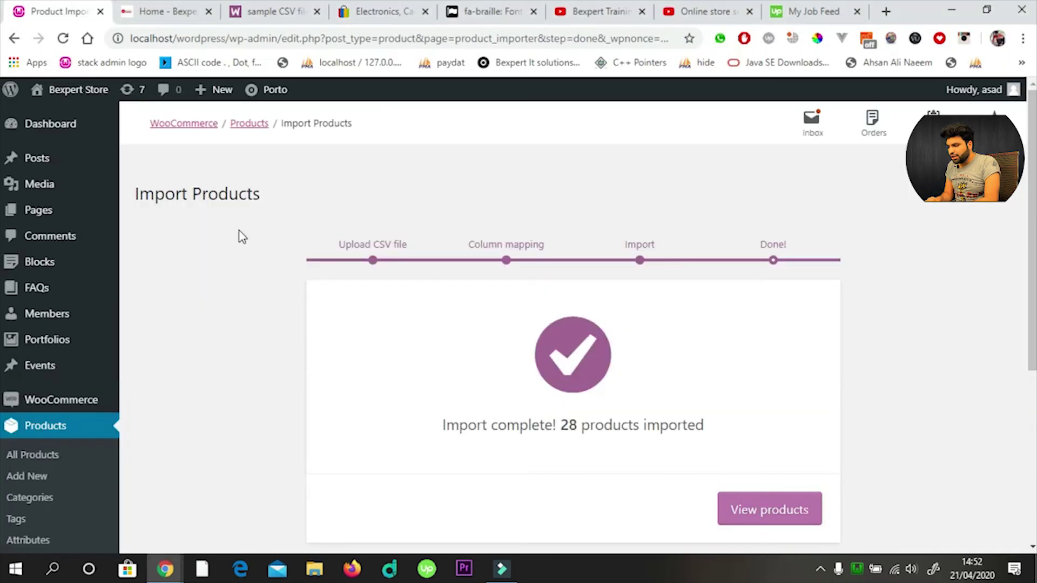
{"action": "scroll", "coordinate": [838, 394], "scroll_direction": "down", "scroll_amount": 2}
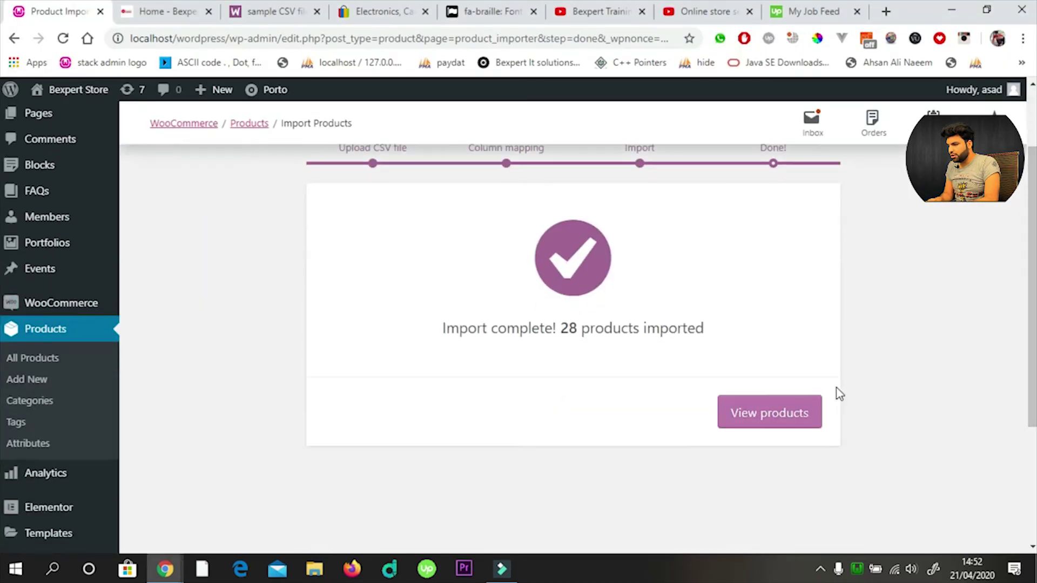
{"action": "left_click", "coordinate": [754, 419]}
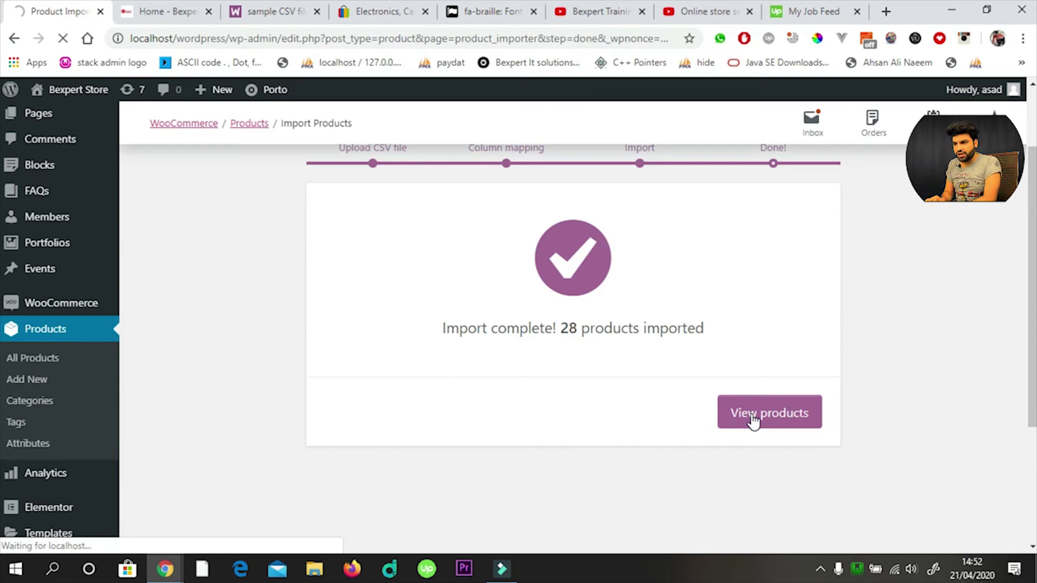
Switch to the storefront window and open the All Products page from its main menu
{"action": "key", "text": "alt+Tab"}
{"action": "left_click", "coordinate": [125, 211]}
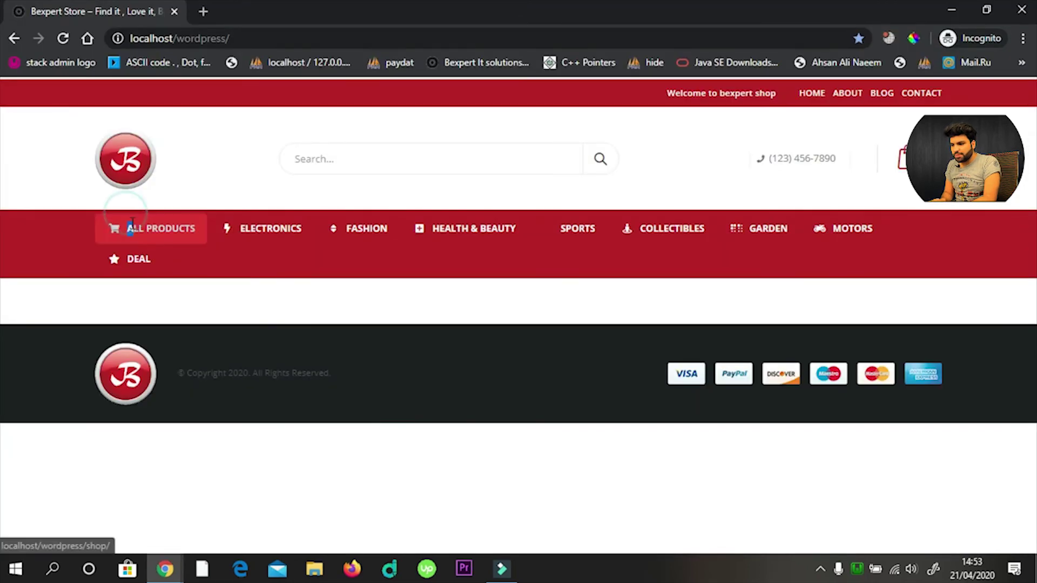
{"action": "left_click", "coordinate": [135, 229]}
{"action": "left_click", "coordinate": [202, 278]}
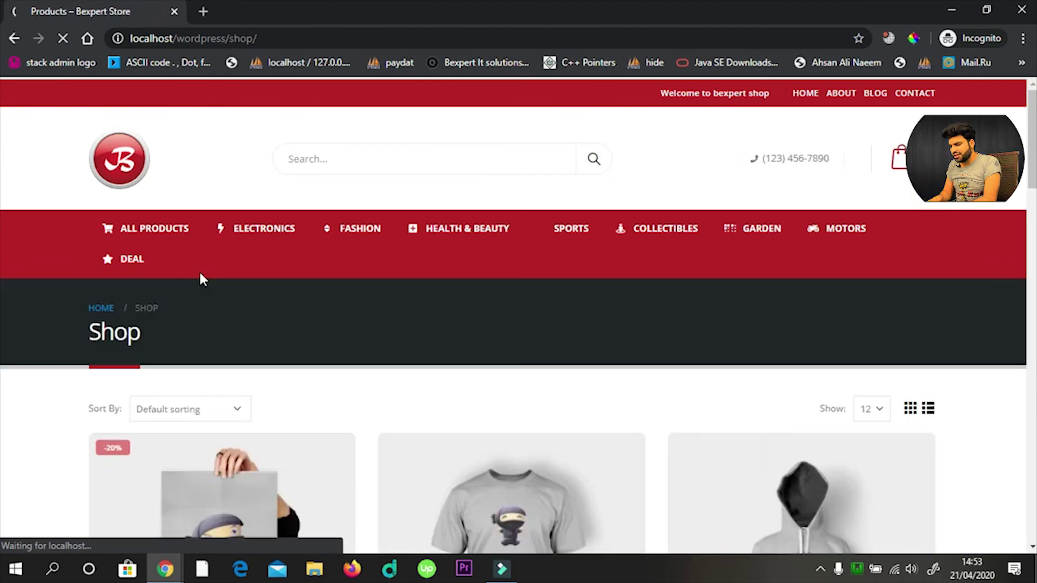
Examine the images, categories and prices of the imported products on the Shop page
{"action": "scroll", "coordinate": [200, 274], "scroll_direction": "down", "scroll_amount": 1}
{"action": "scroll", "coordinate": [203, 279], "scroll_direction": "down", "scroll_amount": 1}
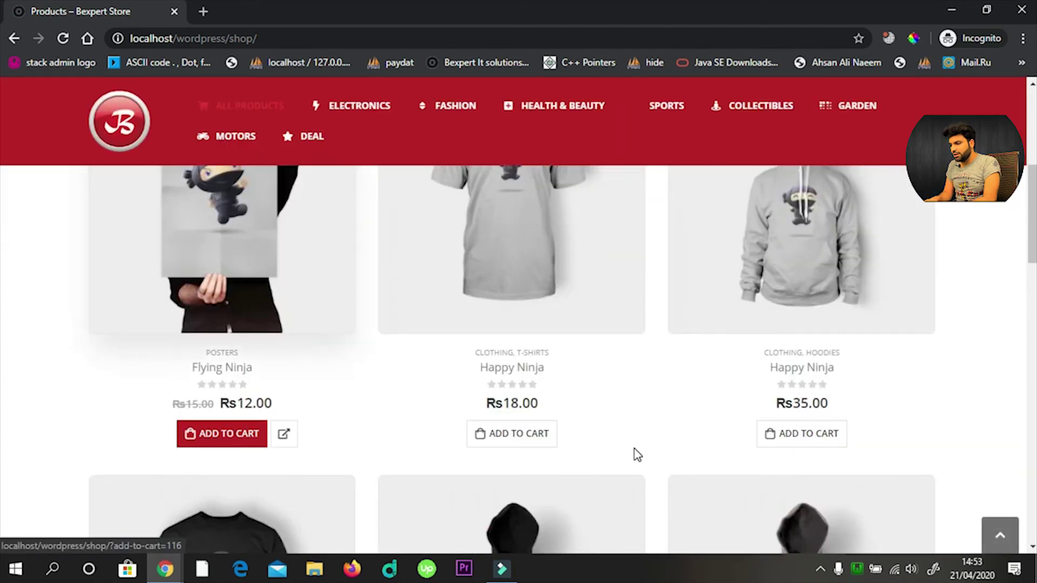
{"action": "scroll", "coordinate": [634, 454], "scroll_direction": "up", "scroll_amount": 4}
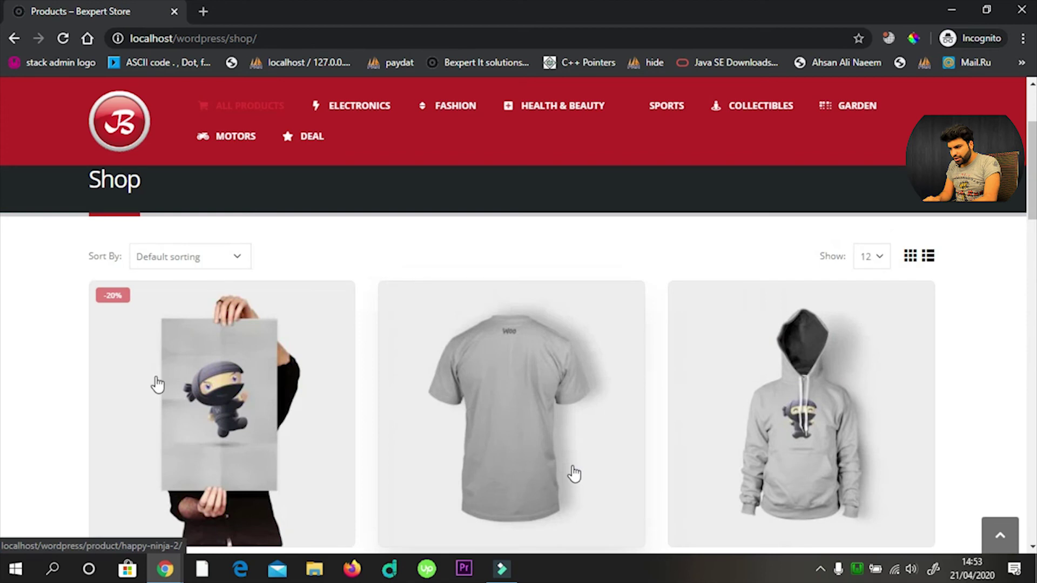
{"action": "scroll", "coordinate": [756, 343], "scroll_direction": "down", "scroll_amount": 1}
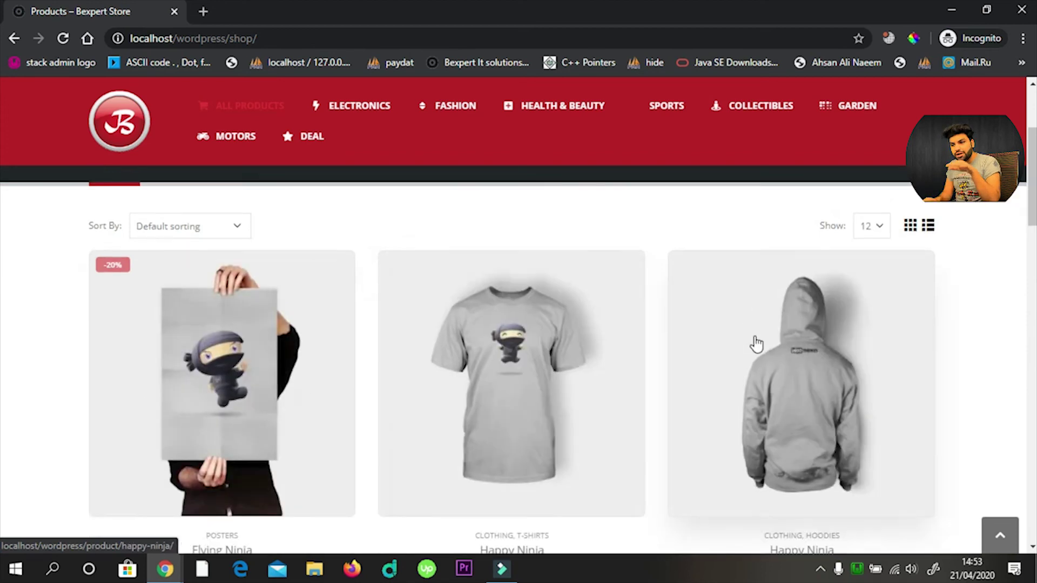
{"action": "scroll", "coordinate": [756, 344], "scroll_direction": "down", "scroll_amount": 10}
{"action": "scroll", "coordinate": [758, 342], "scroll_direction": "down", "scroll_amount": 5}
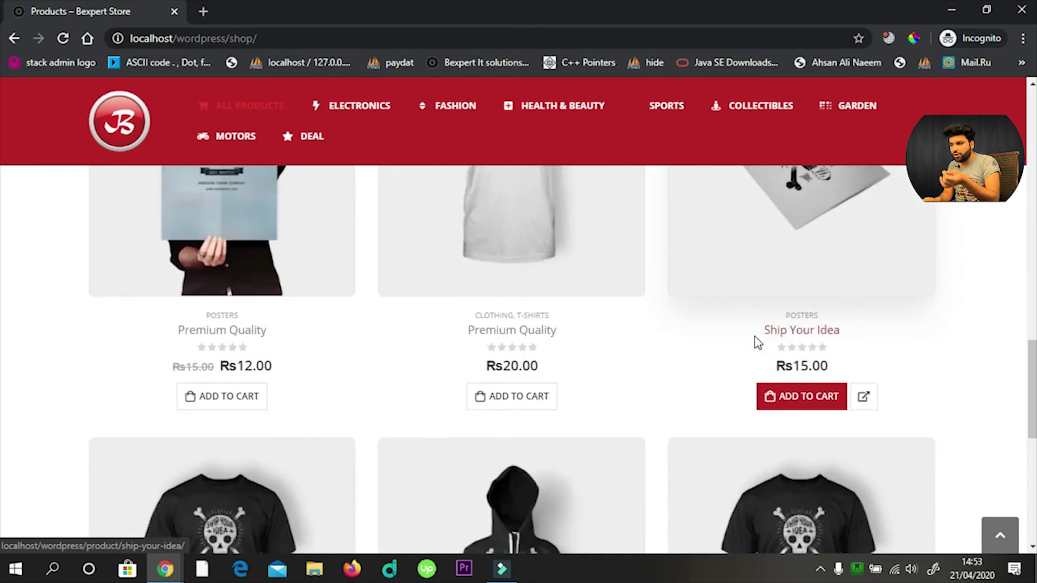
{"action": "scroll", "coordinate": [758, 342], "scroll_direction": "down", "scroll_amount": 9}
{"action": "scroll", "coordinate": [756, 343], "scroll_direction": "up", "scroll_amount": 6}
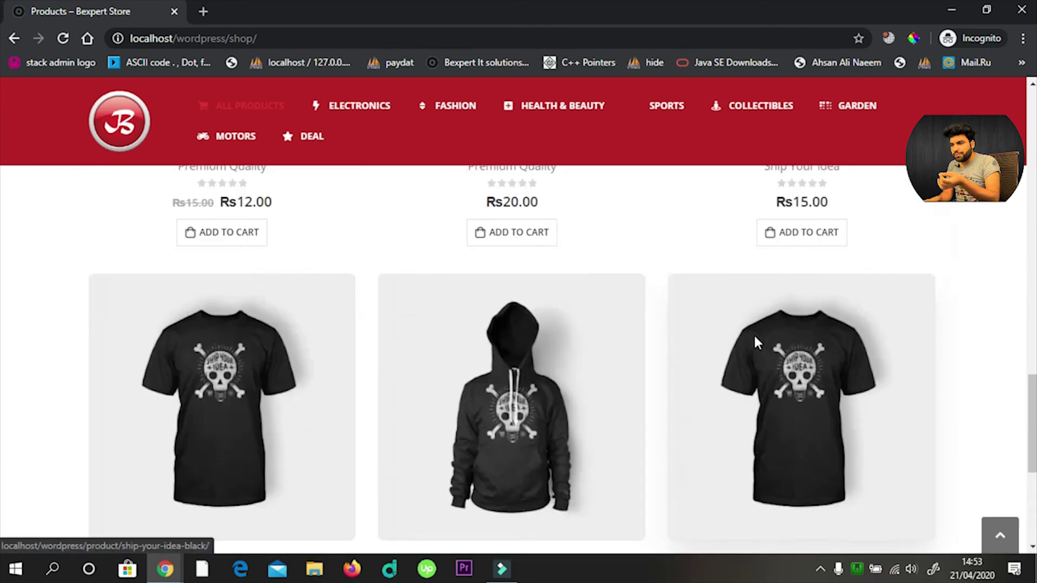
{"action": "scroll", "coordinate": [756, 344], "scroll_direction": "up", "scroll_amount": 10}
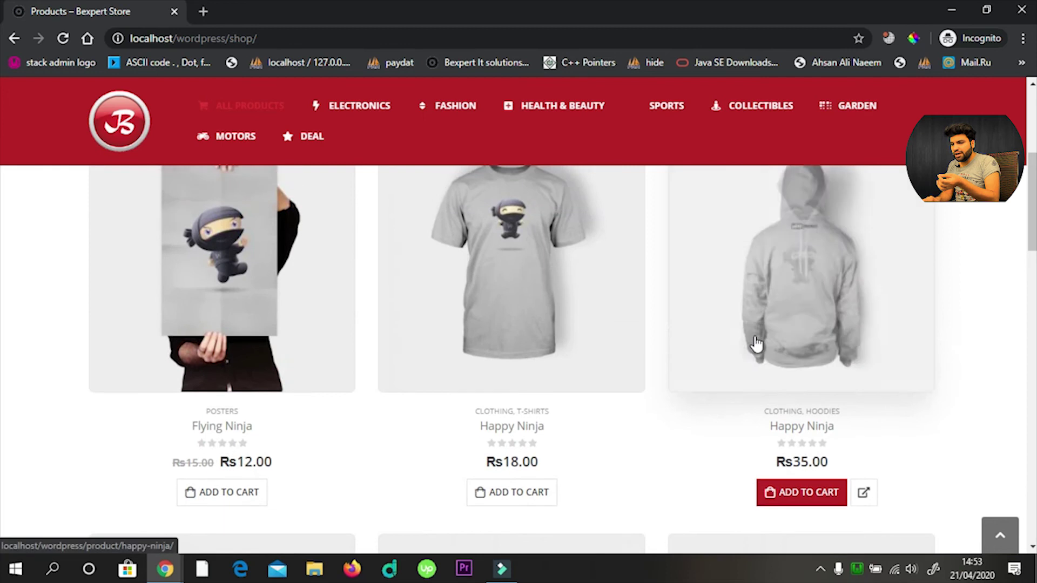
{"action": "scroll", "coordinate": [756, 343], "scroll_direction": "up", "scroll_amount": 1}
Open the Flying Ninja product page and examine its breadcrumb, price and short description
{"action": "left_click", "coordinate": [112, 276]}
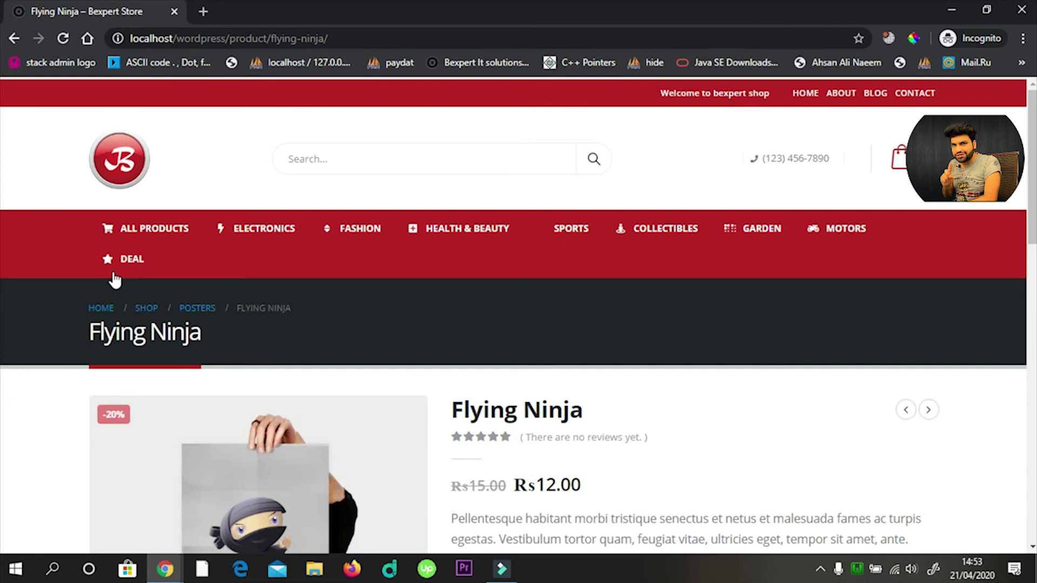
{"action": "scroll", "coordinate": [115, 279], "scroll_direction": "down", "scroll_amount": 2}
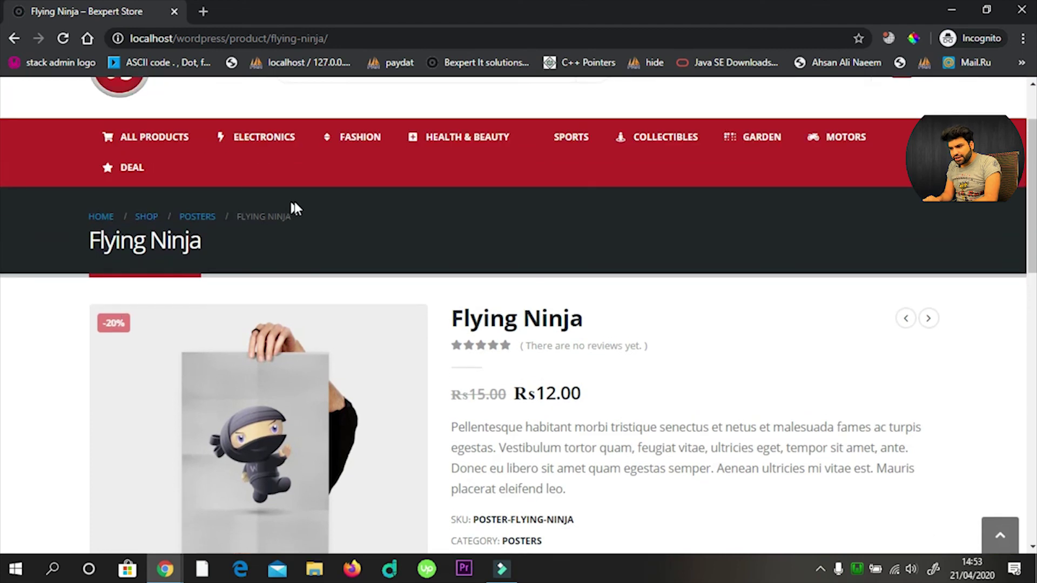
{"action": "left_click_drag", "start_coordinate": [355, 215], "coordinate": [236, 216]}
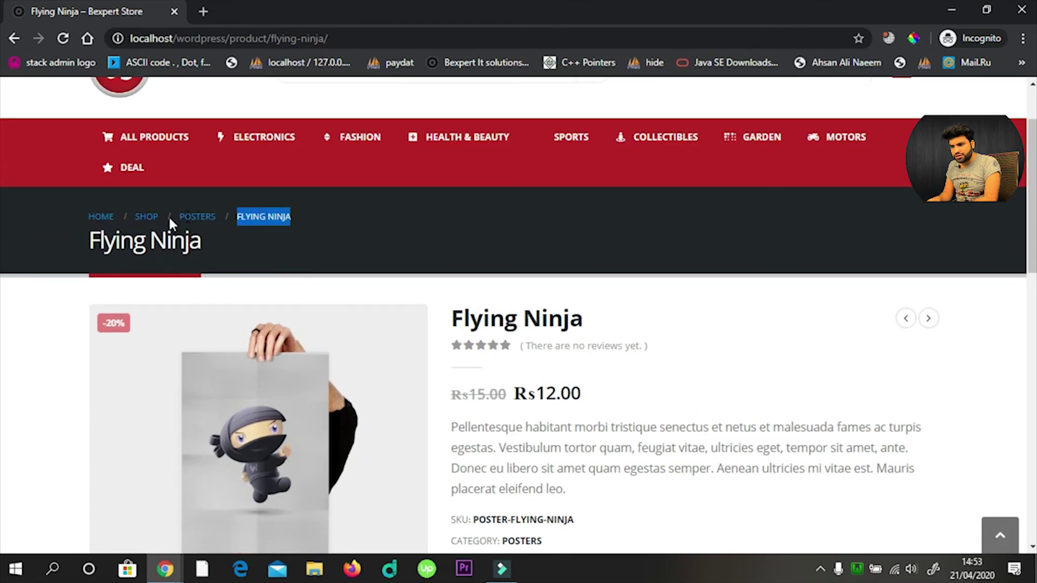
{"action": "left_click", "coordinate": [73, 215]}
{"action": "scroll", "coordinate": [74, 216], "scroll_direction": "down", "scroll_amount": 4}
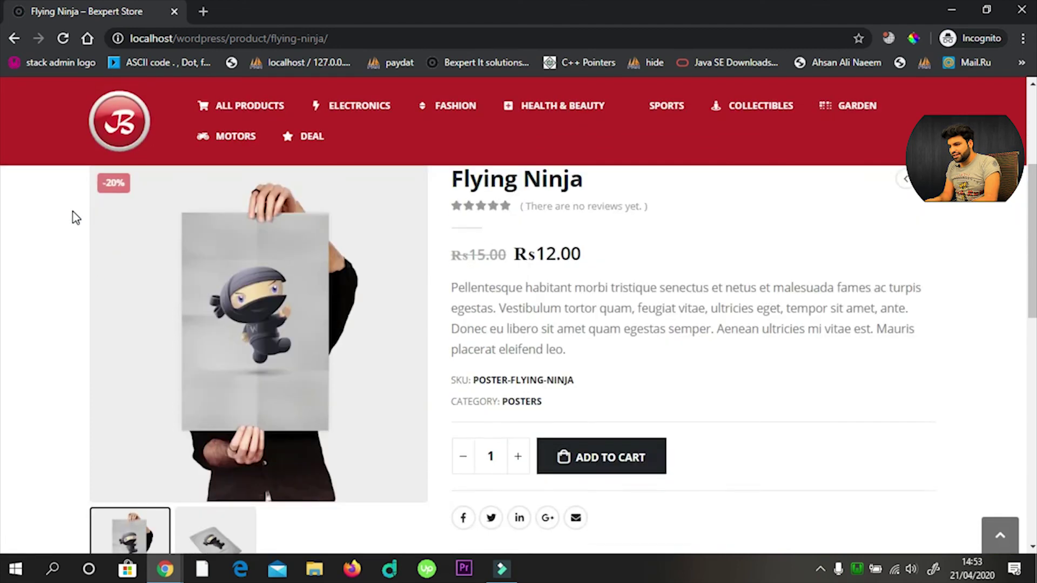
{"action": "triple_click", "coordinate": [453, 251]}
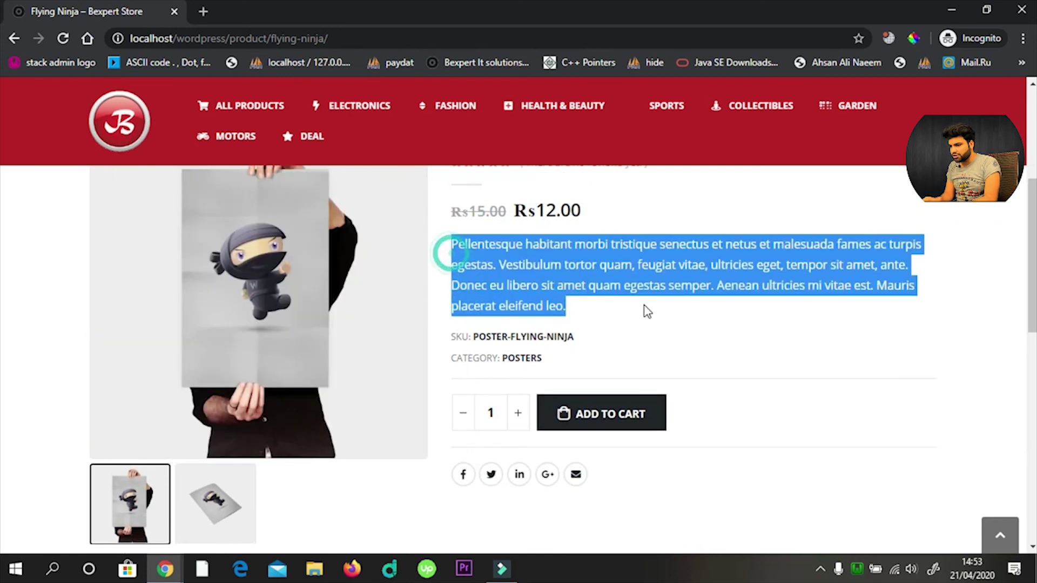
Examine the Description and Reviews sections of the Flying Ninja product page
{"action": "scroll", "coordinate": [646, 312], "scroll_direction": "down", "scroll_amount": 7}
{"action": "left_click_drag", "start_coordinate": [64, 216], "coordinate": [812, 266]}
{"action": "left_click", "coordinate": [811, 266]}
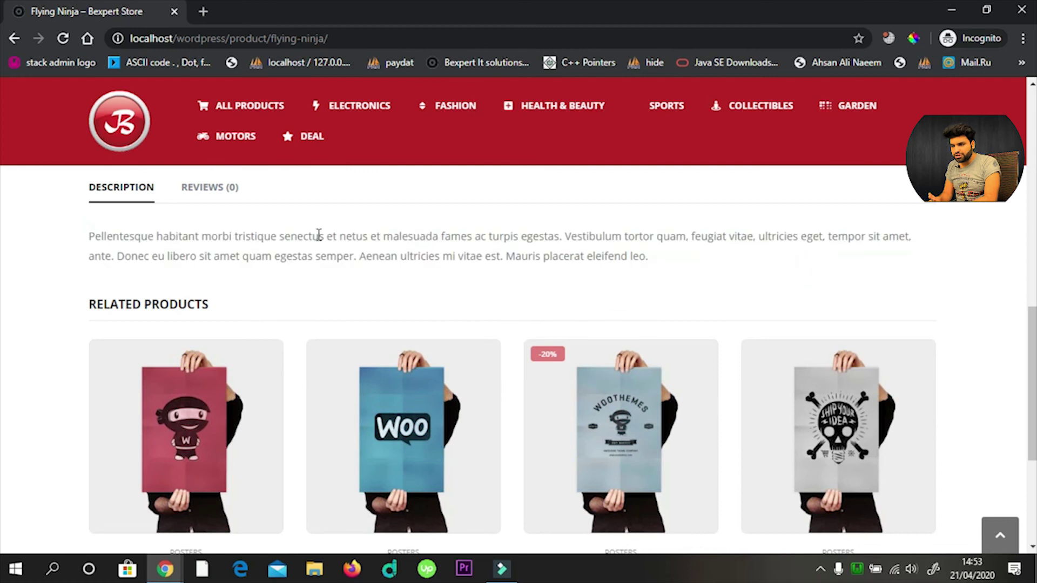
{"action": "left_click", "coordinate": [200, 190]}
{"action": "left_click", "coordinate": [20, 262]}
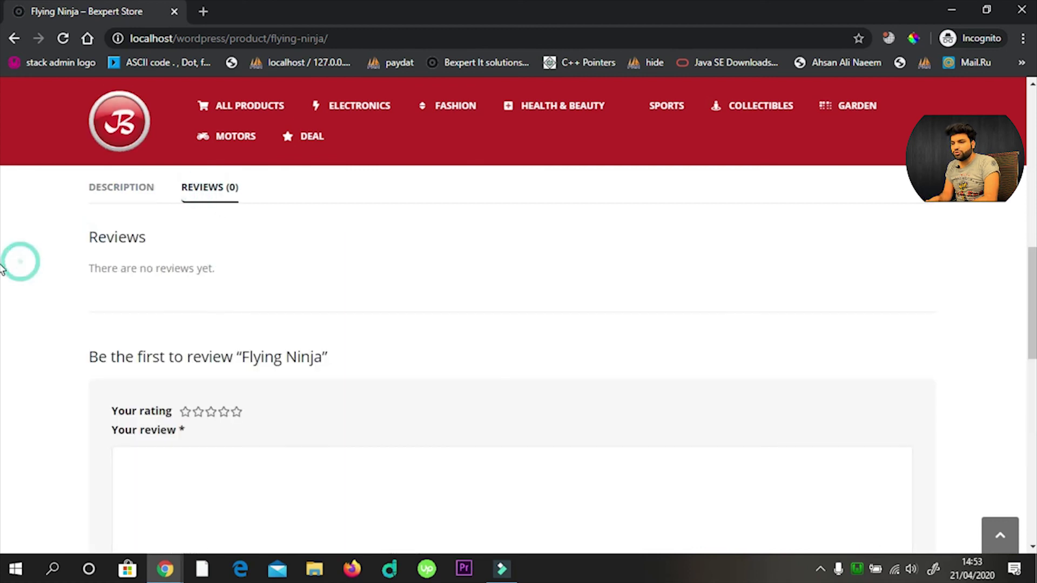
{"action": "scroll", "coordinate": [3, 268], "scroll_direction": "up", "scroll_amount": 1}
{"action": "scroll", "coordinate": [2, 268], "scroll_direction": "up", "scroll_amount": 10}
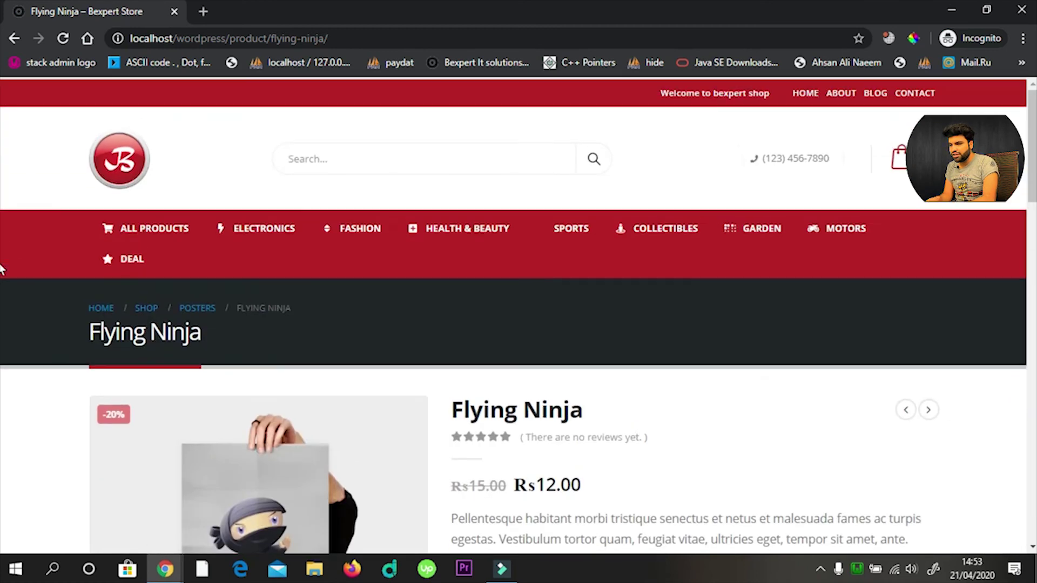
Switch to the WordPress admin window and open the menu editor at the main menu's item list
{"action": "key", "text": "alt+Tab"}
{"action": "scroll", "coordinate": [157, 340], "scroll_direction": "down", "scroll_amount": 7}
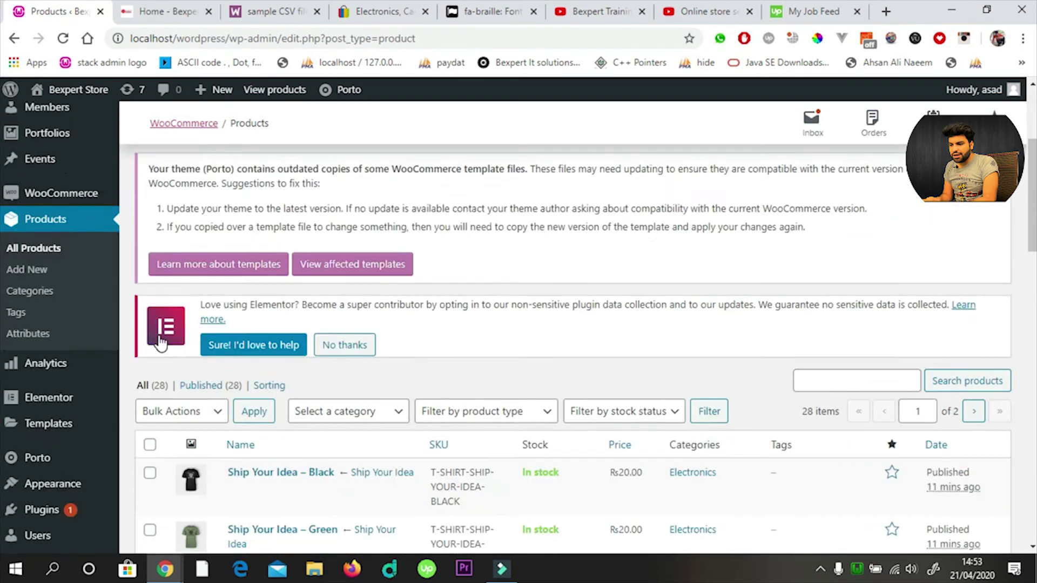
{"action": "scroll", "coordinate": [63, 321], "scroll_direction": "up", "scroll_amount": 4}
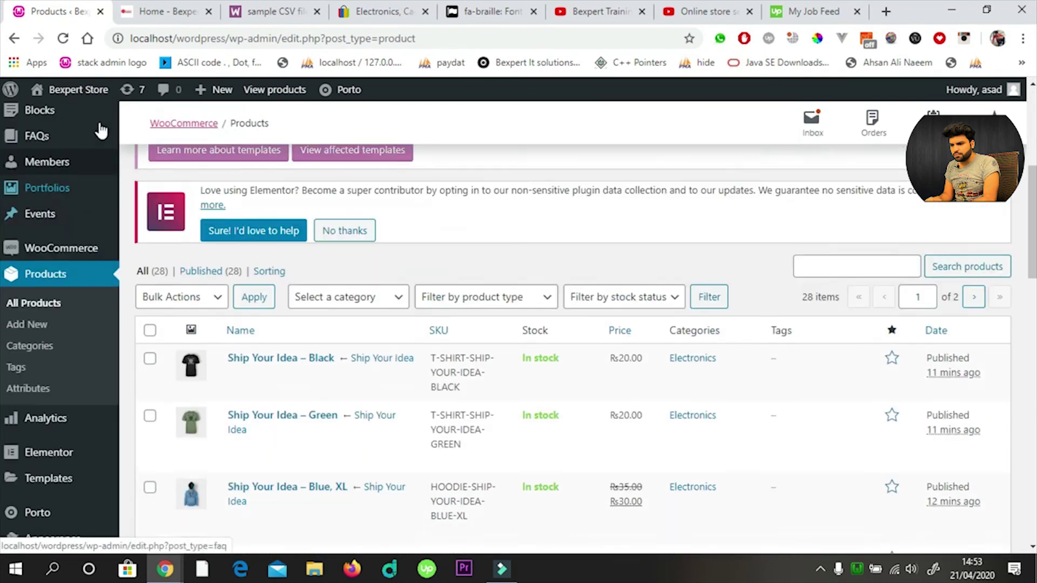
{"action": "scroll", "coordinate": [61, 322], "scroll_direction": "down", "scroll_amount": 6}
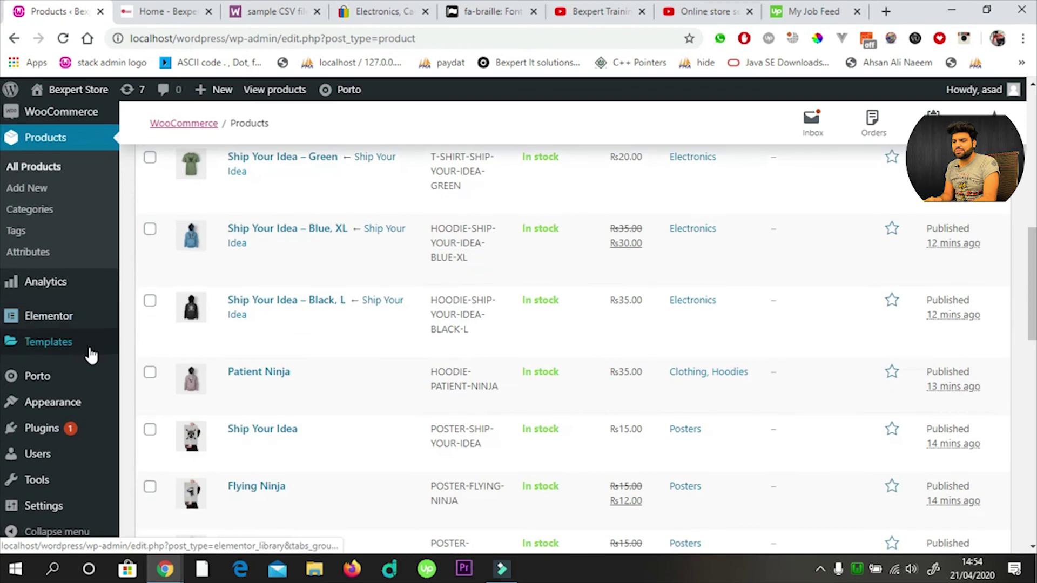
{"action": "mouse_move", "coordinate": [76, 415]}
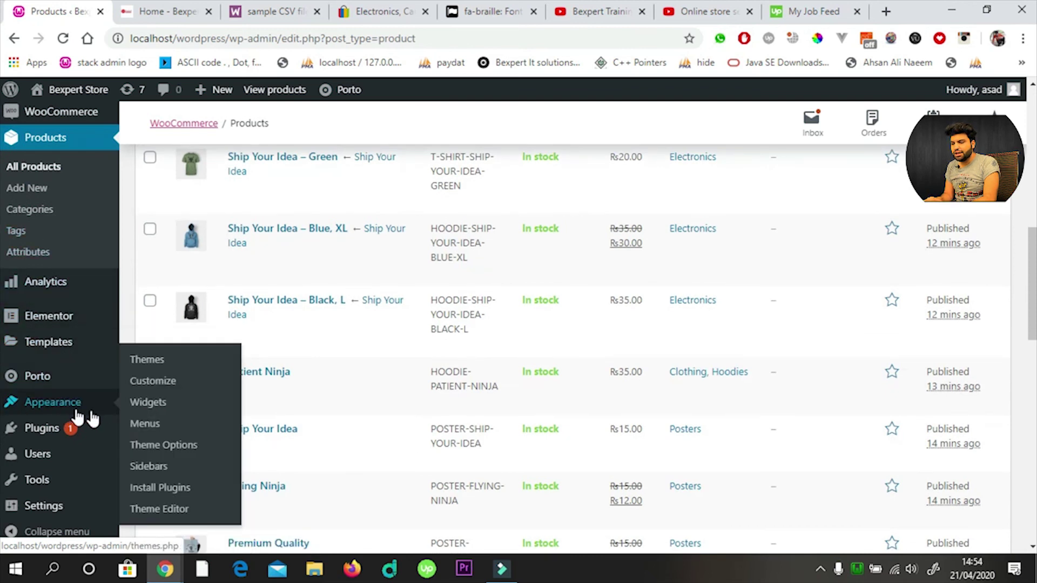
{"action": "left_click", "coordinate": [158, 428]}
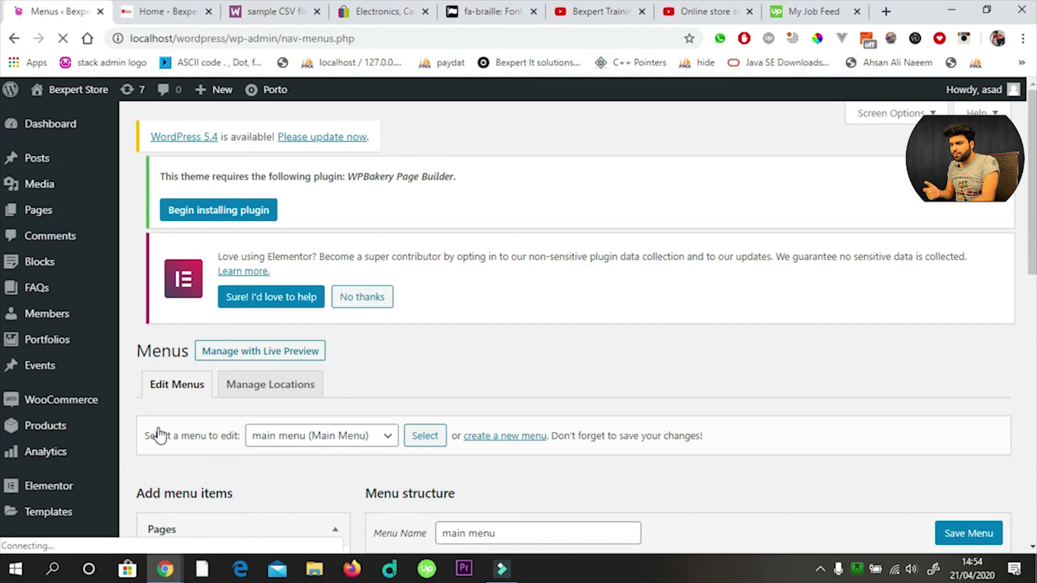
{"action": "scroll", "coordinate": [8, 275], "scroll_direction": "down", "scroll_amount": 6}
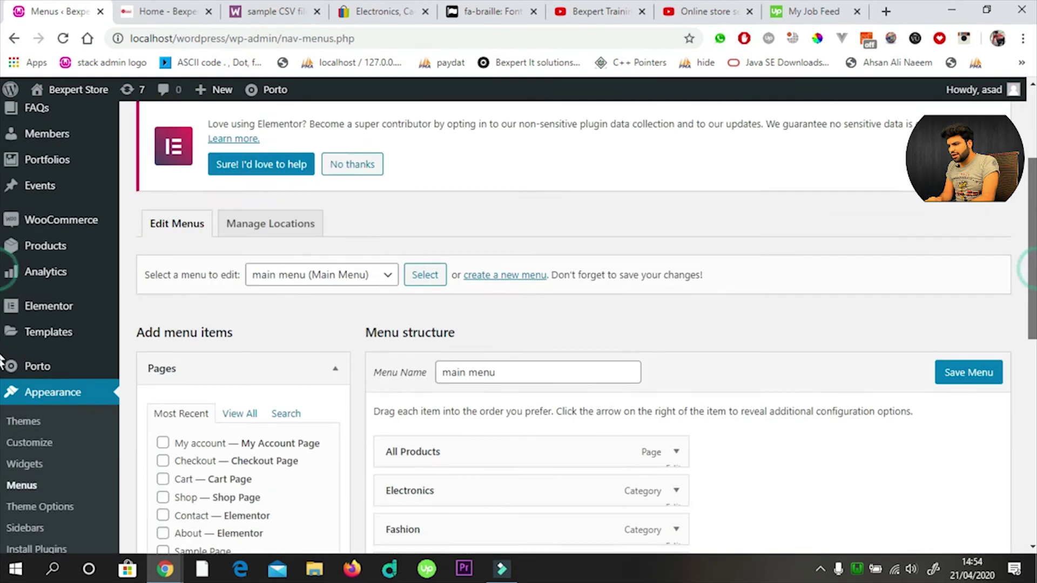
{"action": "scroll", "coordinate": [3, 453], "scroll_direction": "down", "scroll_amount": 2}
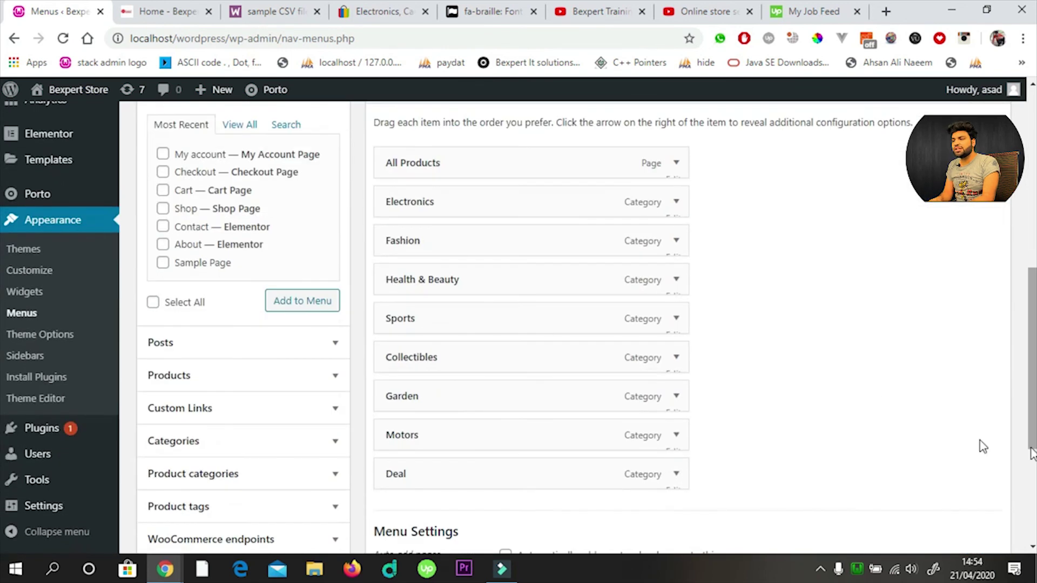
Shorten the navigation label of the All Products menu item to Products and save the main menu
{"action": "left_click", "coordinate": [672, 165]}
{"action": "double_click", "coordinate": [404, 215]}
{"action": "key", "text": "BackSpace"}
{"action": "left_click_drag", "start_coordinate": [1031, 243], "coordinate": [1031, 513]}
{"action": "left_click", "coordinate": [975, 478]}
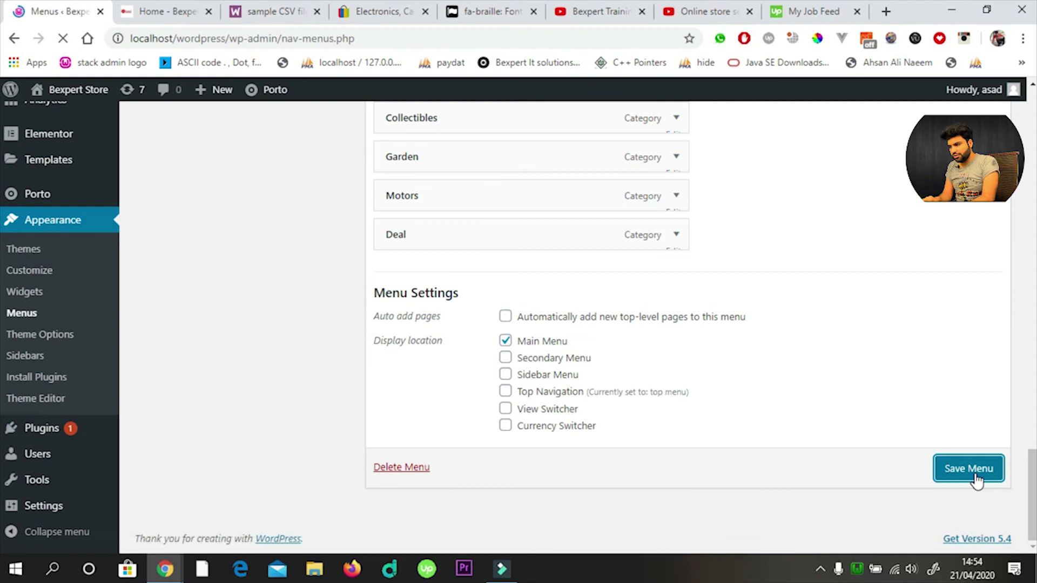
Switch to the storefront window, reload the Flying Ninja page to check the main menu, and go to the store's home page
{"action": "key", "text": "alt+Tab"}
{"action": "key", "text": "F5"}
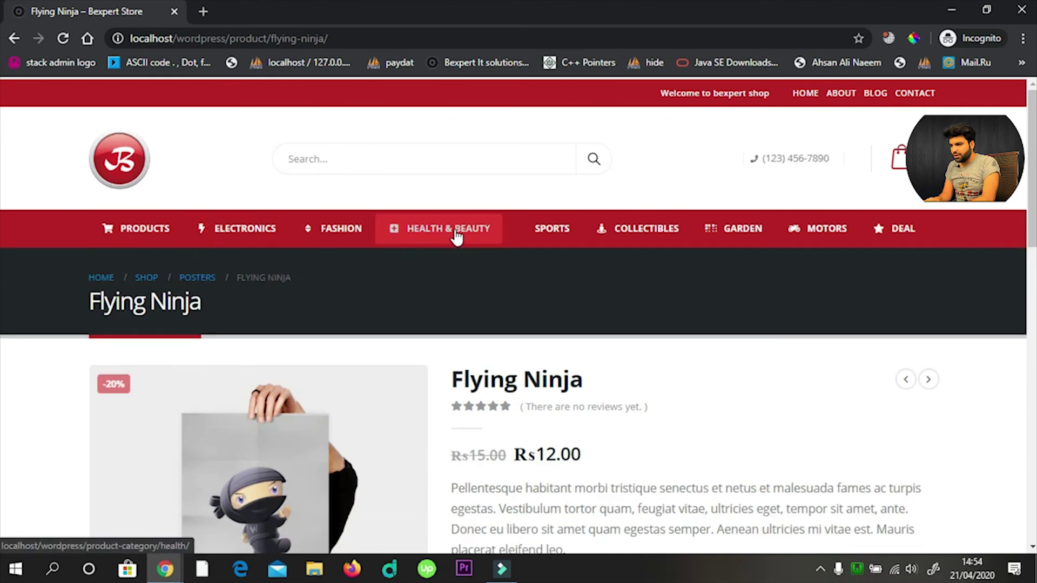
{"action": "left_click", "coordinate": [120, 160]}
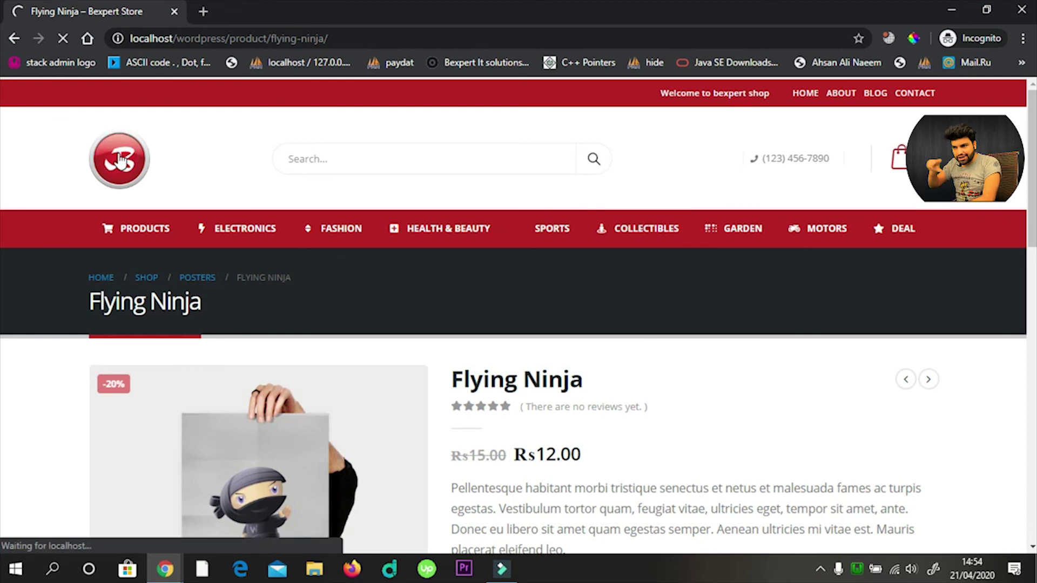